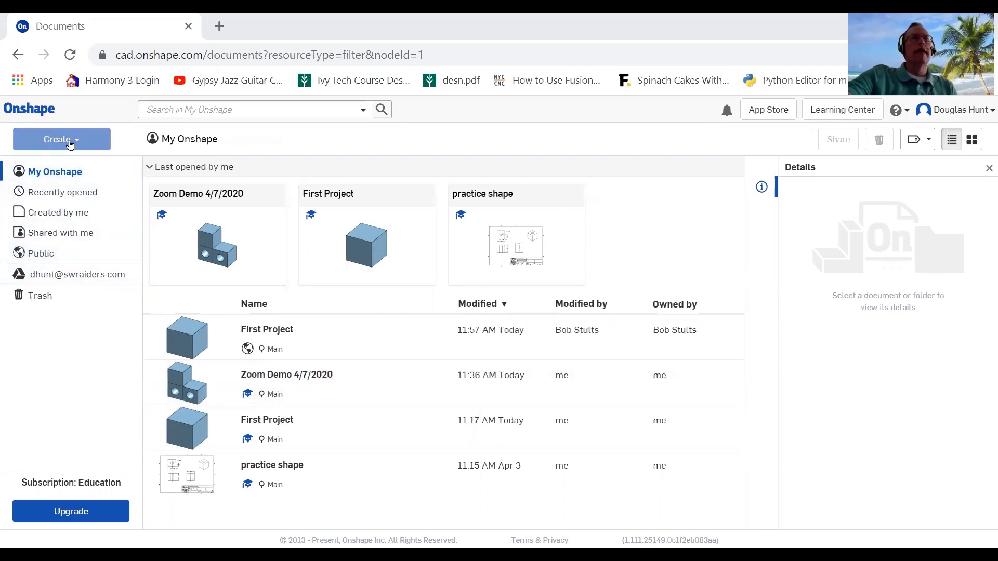
Create a new document named First Onshape.
click(70, 142)
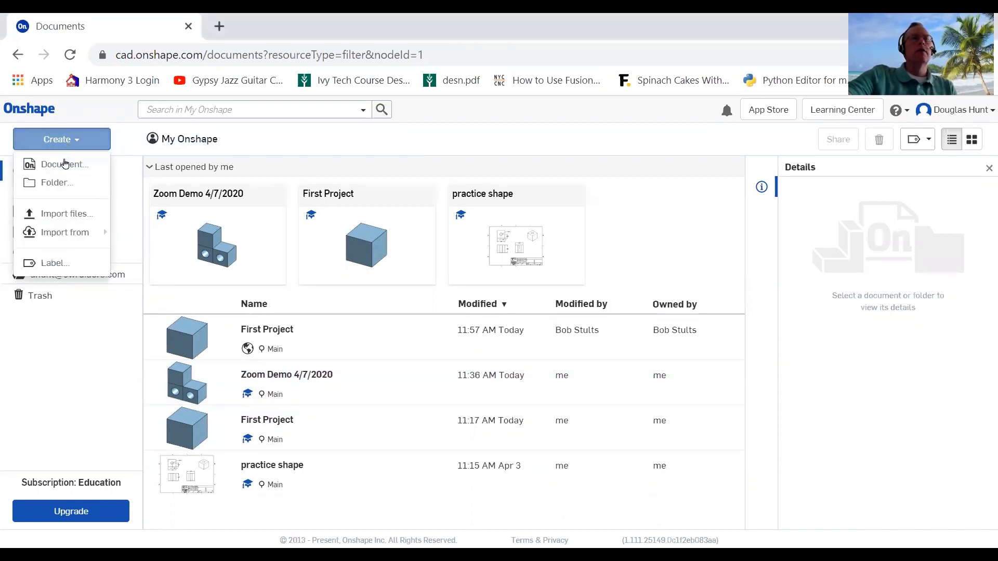
click(61, 165)
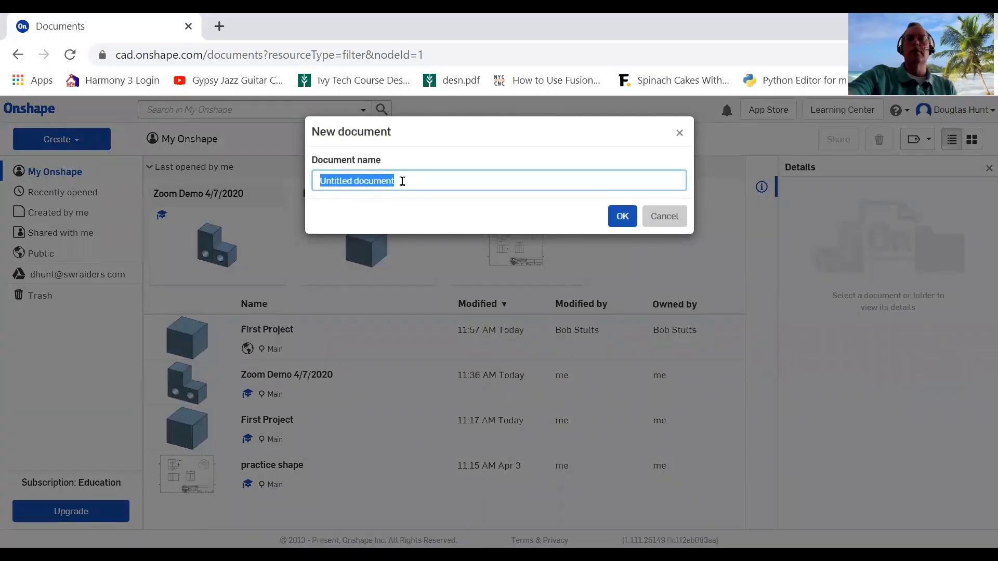
key(BackSpace)
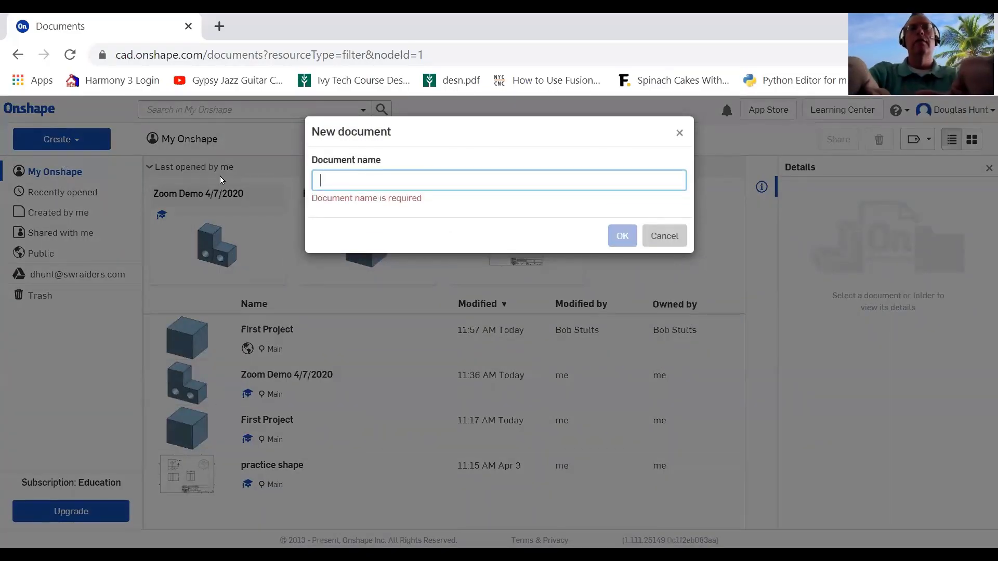
text(First )
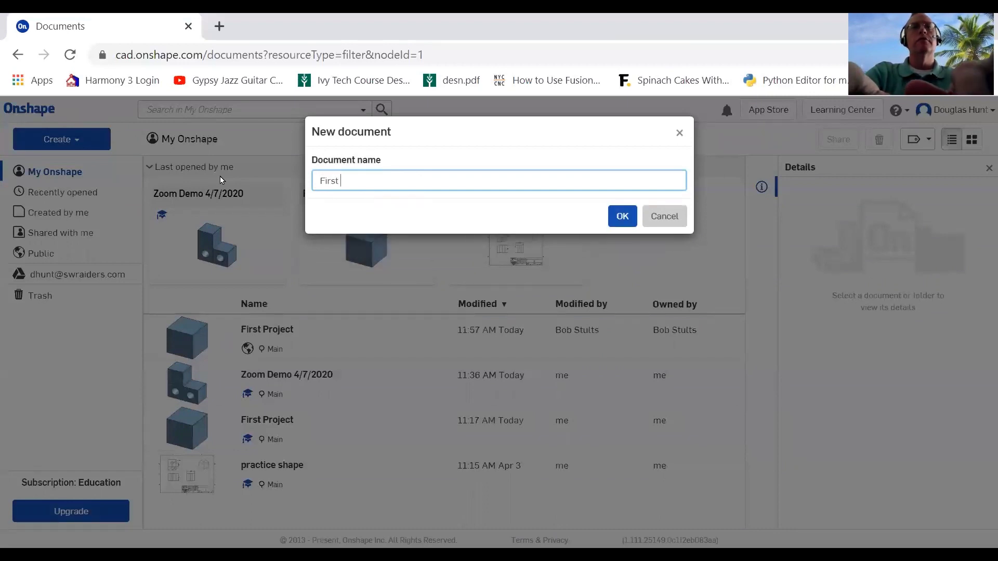
text(Onshape)
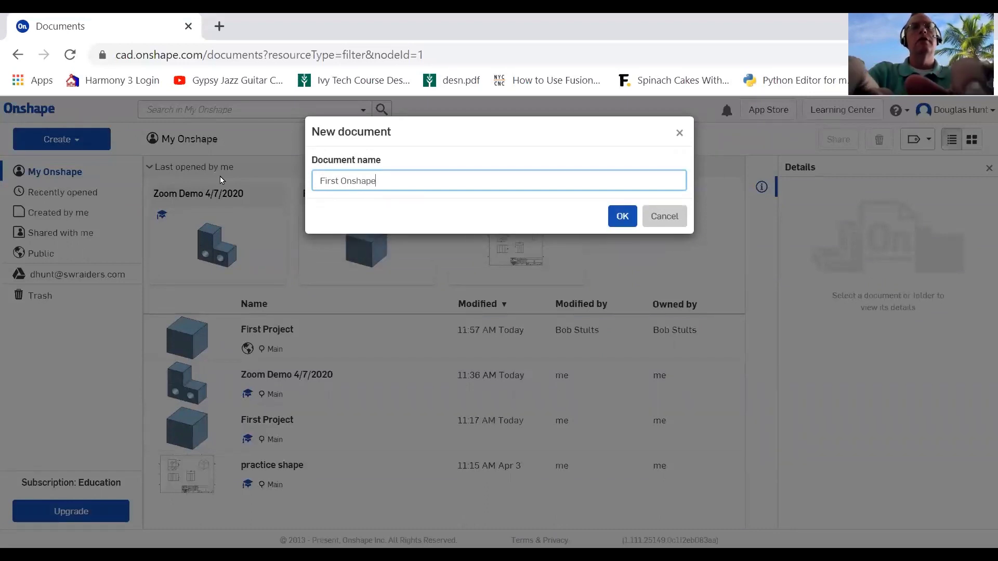
key(BackSpace)
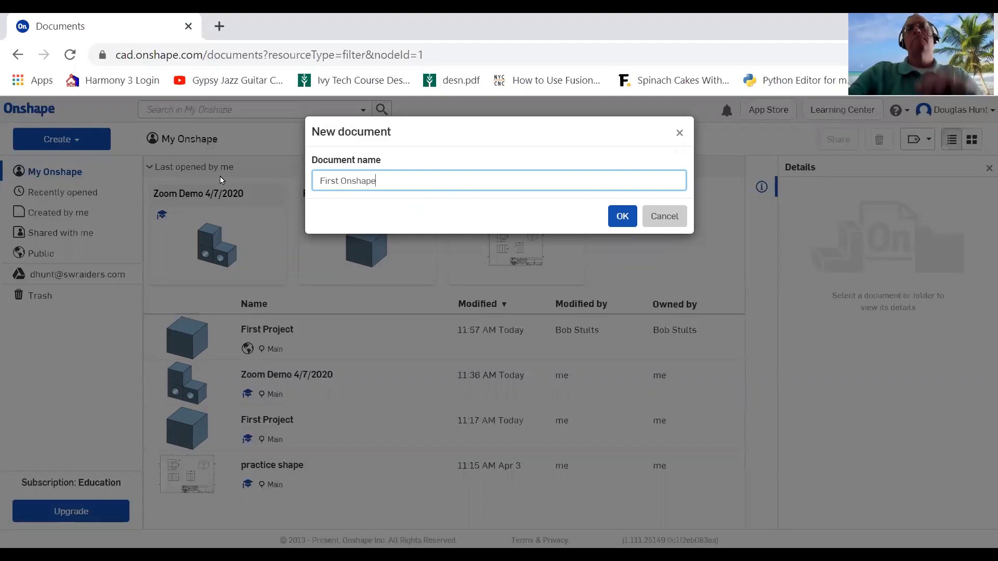
click(621, 214)
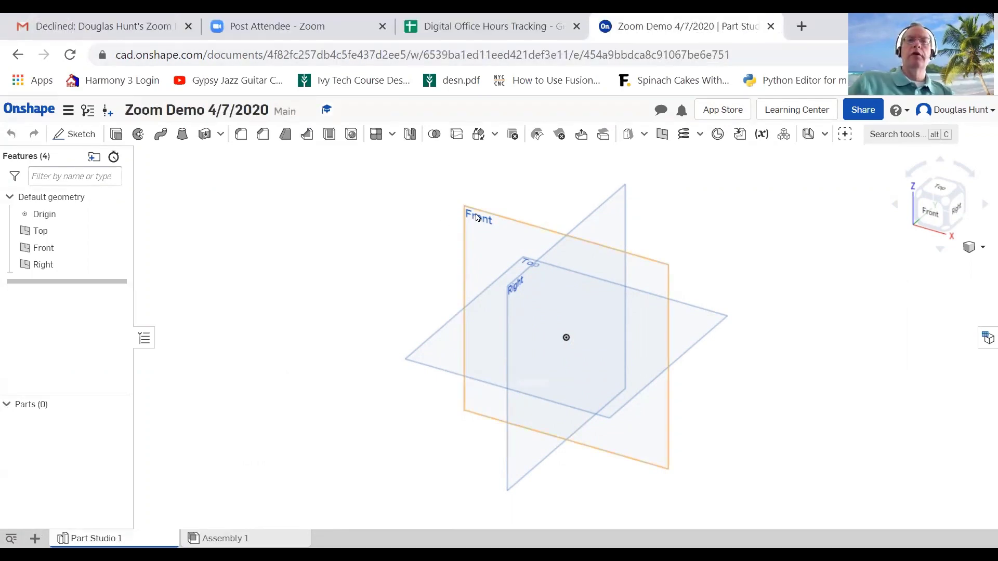
Start a new sketch on the Front plane.
click(477, 217)
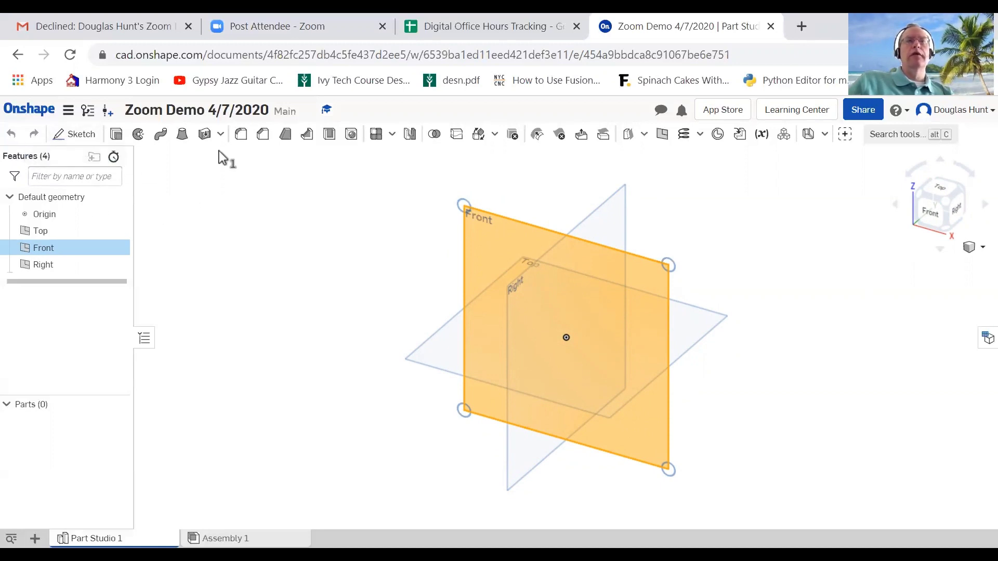
right_click(241, 198)
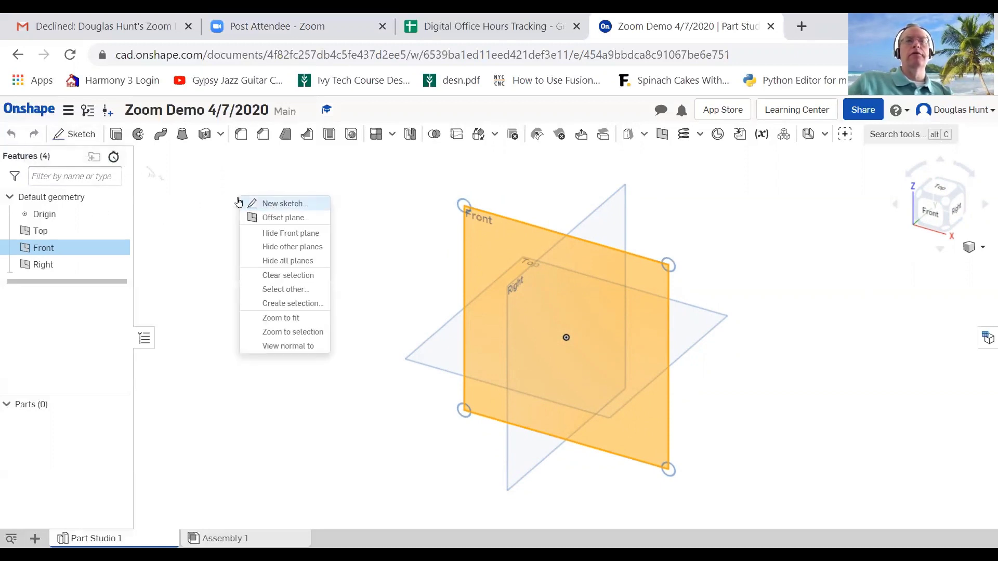
click(85, 139)
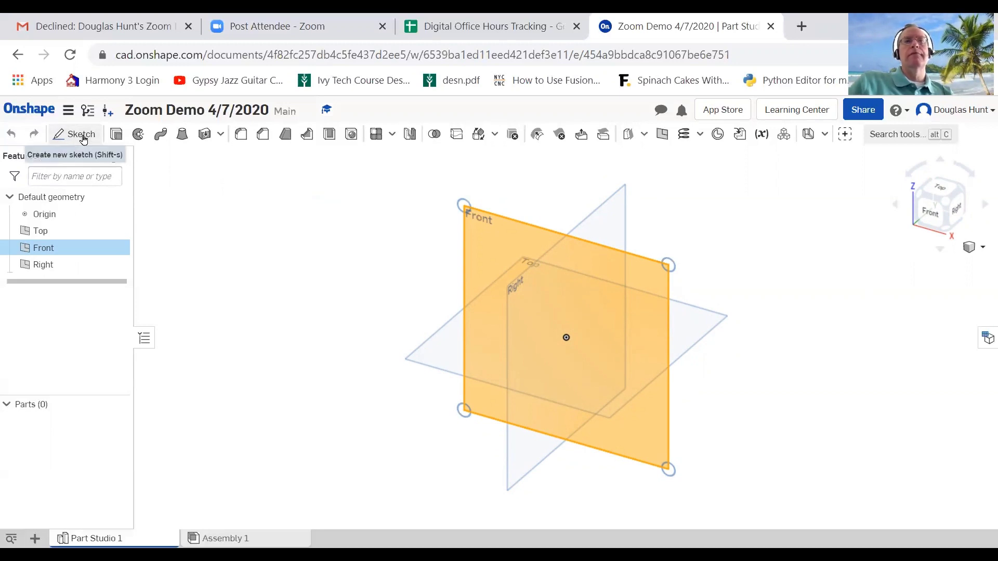
click(83, 137)
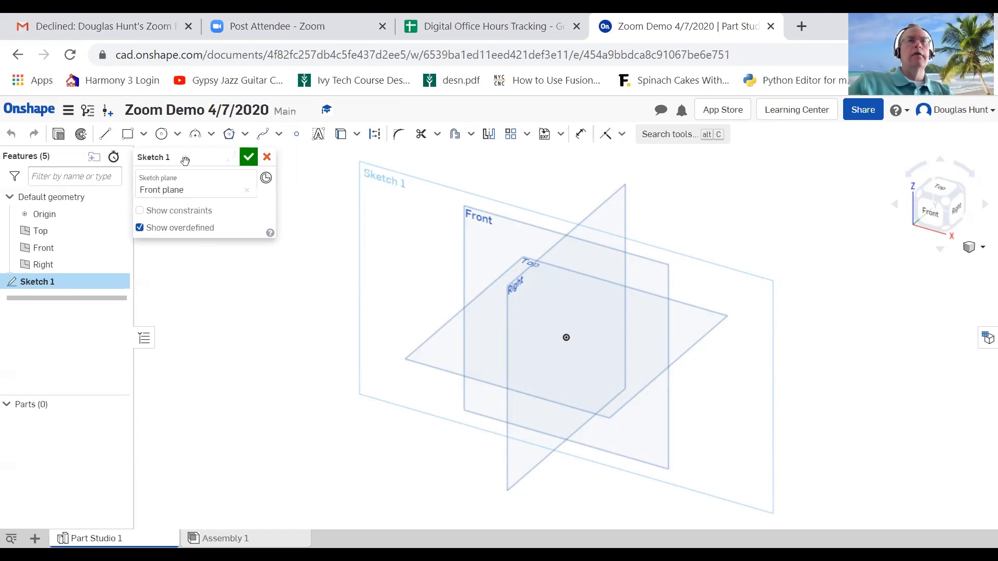
Rename the new sketch as Front Sketch and accept it.
mouse_move(185, 157)
mouse_down()
mouse_move(156, 163)
mouse_move(186, 170)
mouse_up()
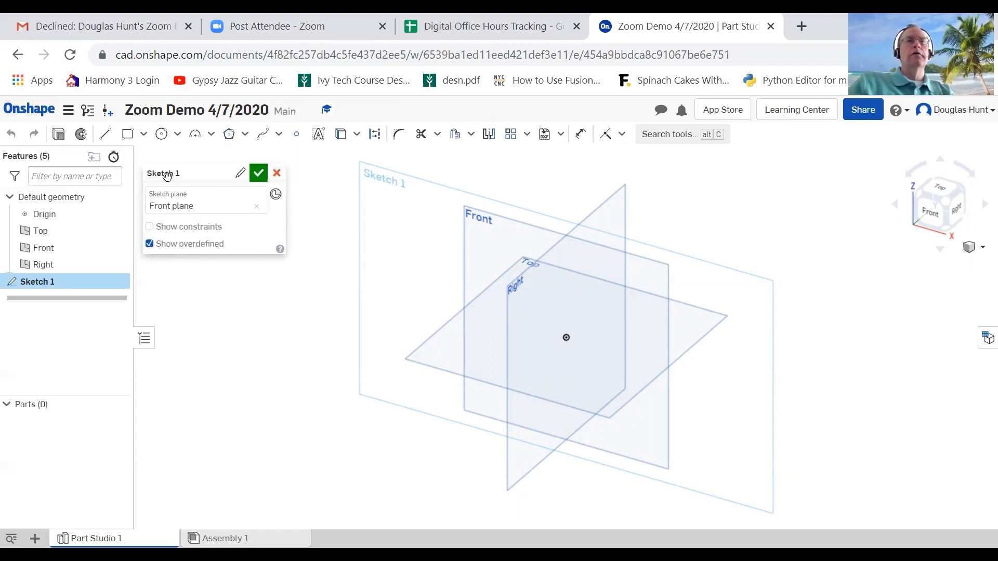
click(241, 175)
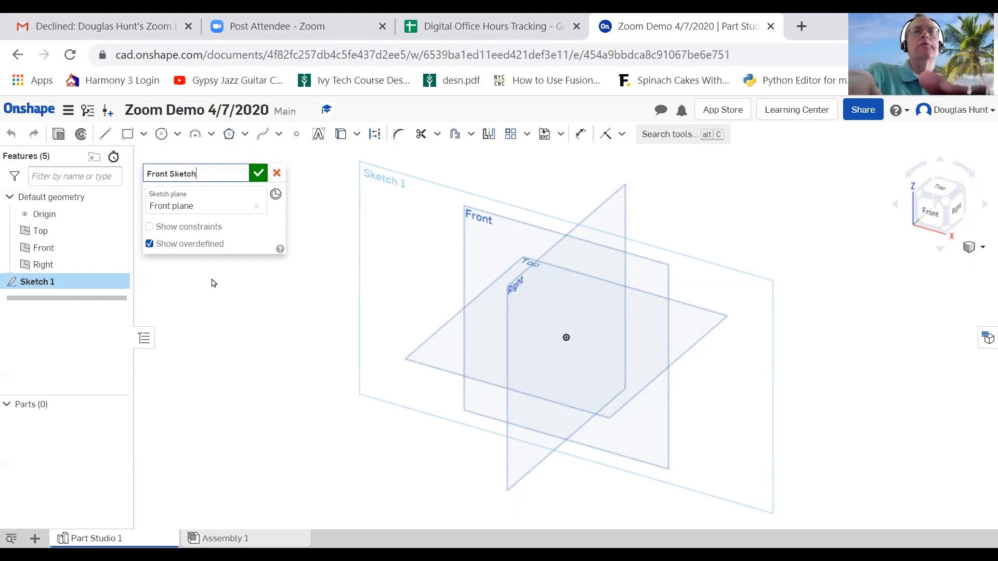
click(258, 173)
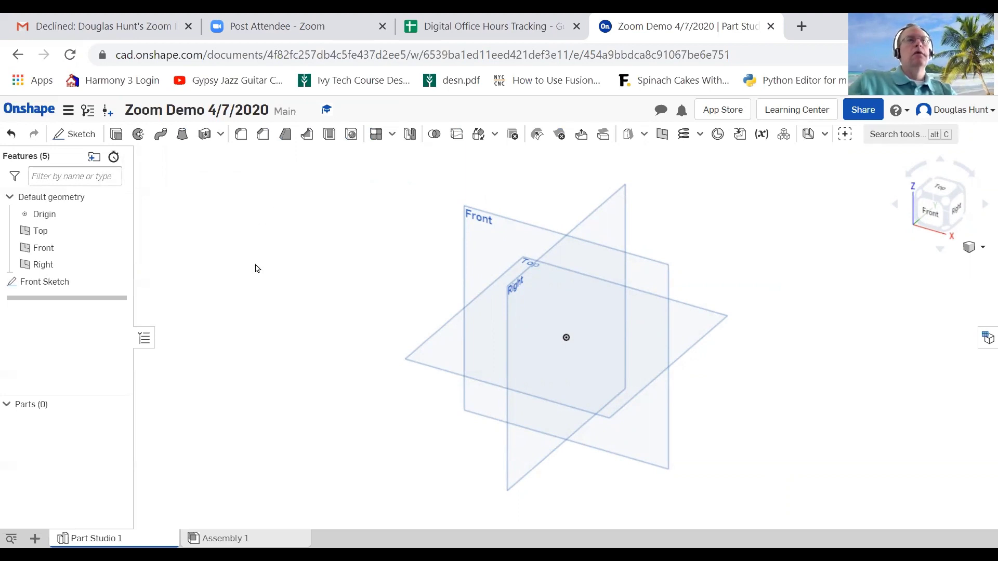
Reopen Front Sketch in front view and draw a corner rectangle from the origin, about 2.61 in wide and 1.97 in high.
click(926, 211)
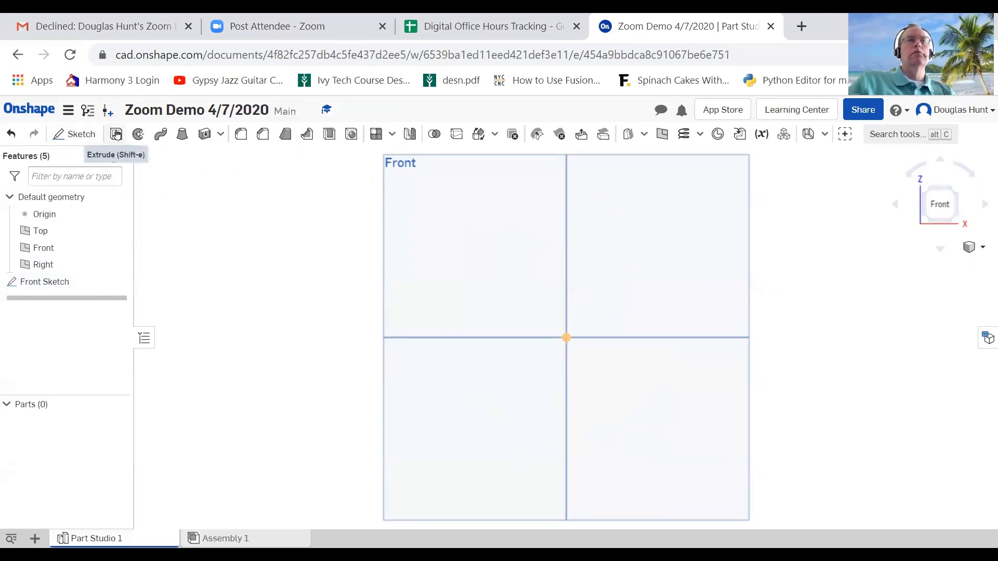
click(44, 282)
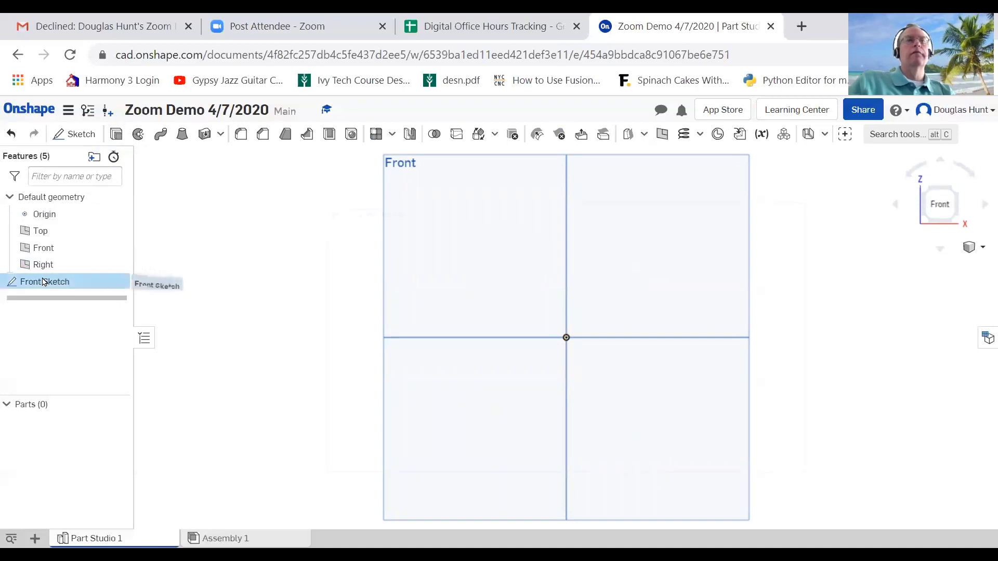
double_click(44, 281)
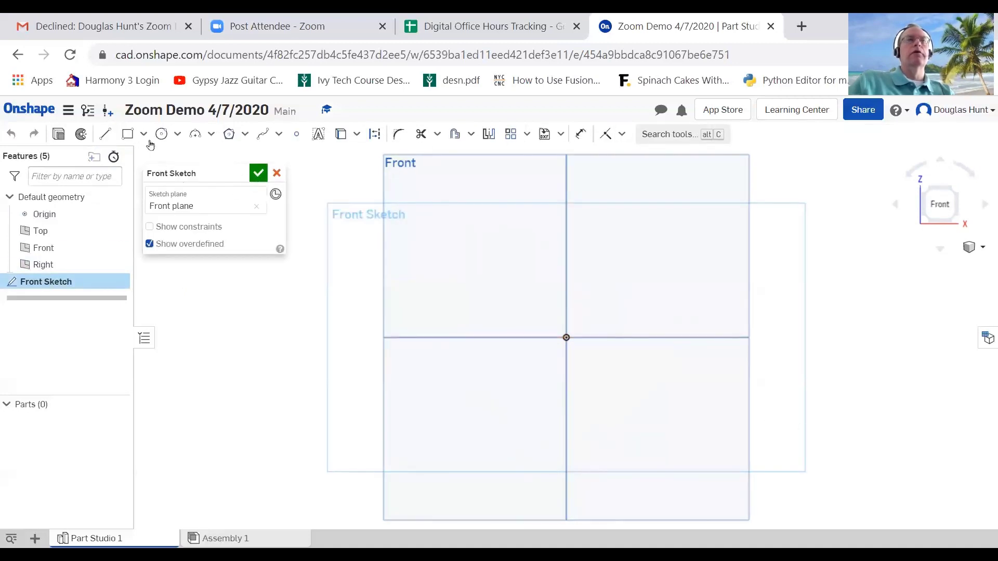
click(127, 134)
click(566, 337)
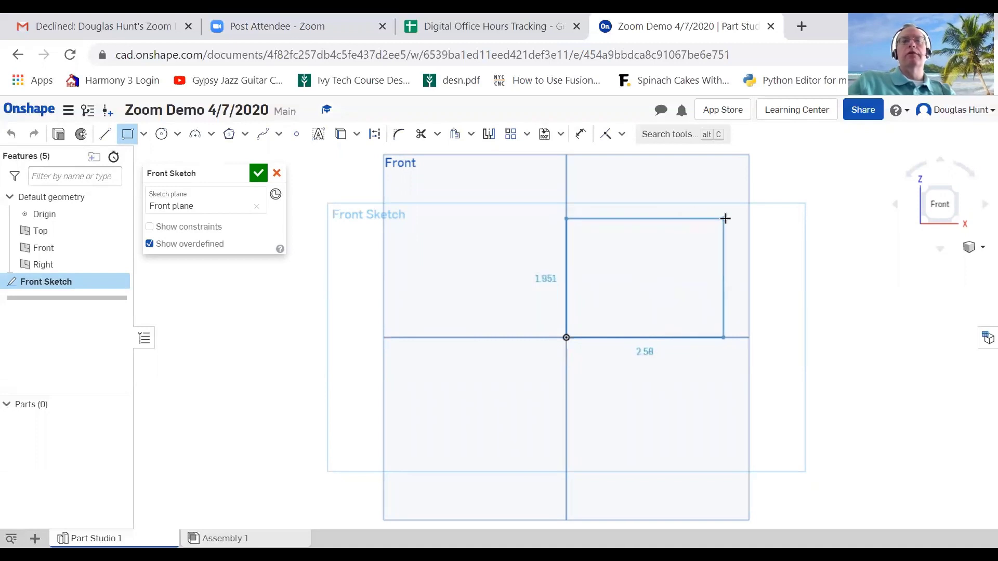
click(725, 218)
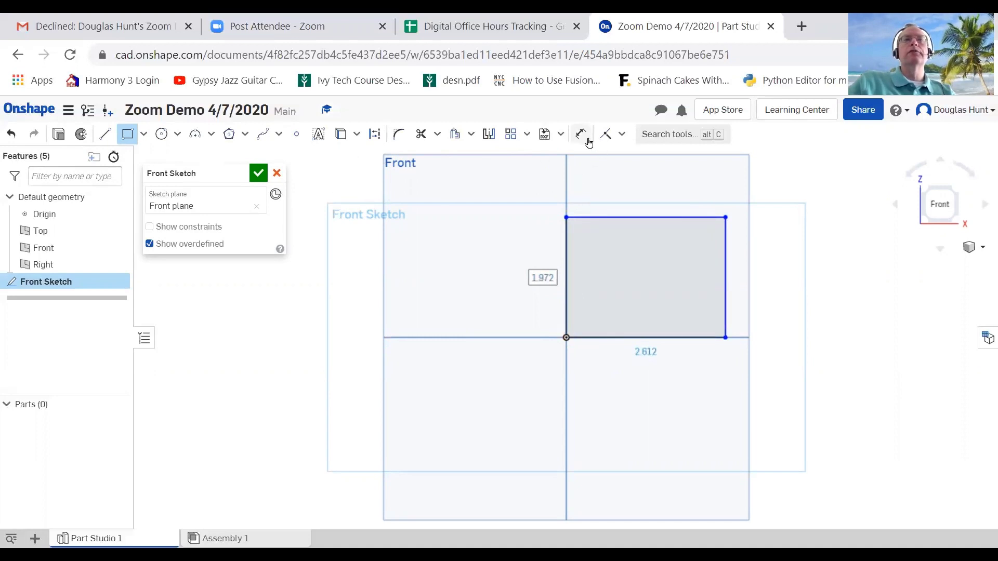
Dimension the rectangle's height and width to 2 in each and finish the sketch.
click(585, 136)
click(566, 268)
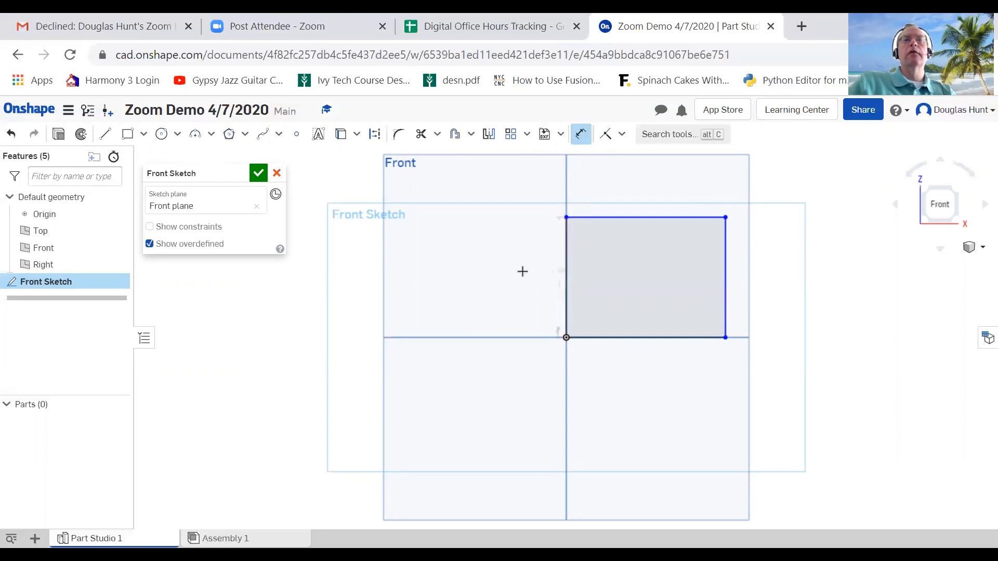
click(527, 267)
text(2)
key(Return)
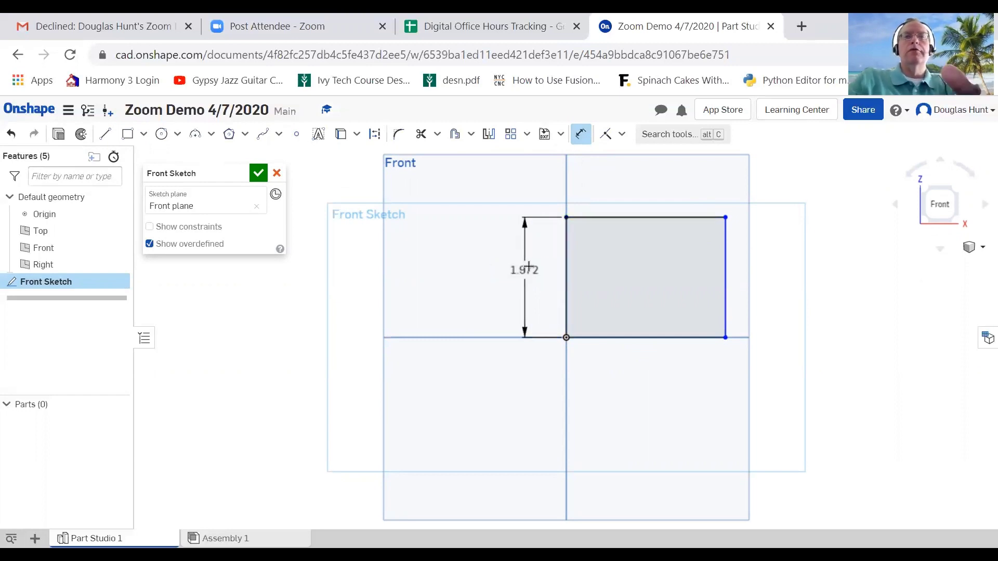
click(625, 338)
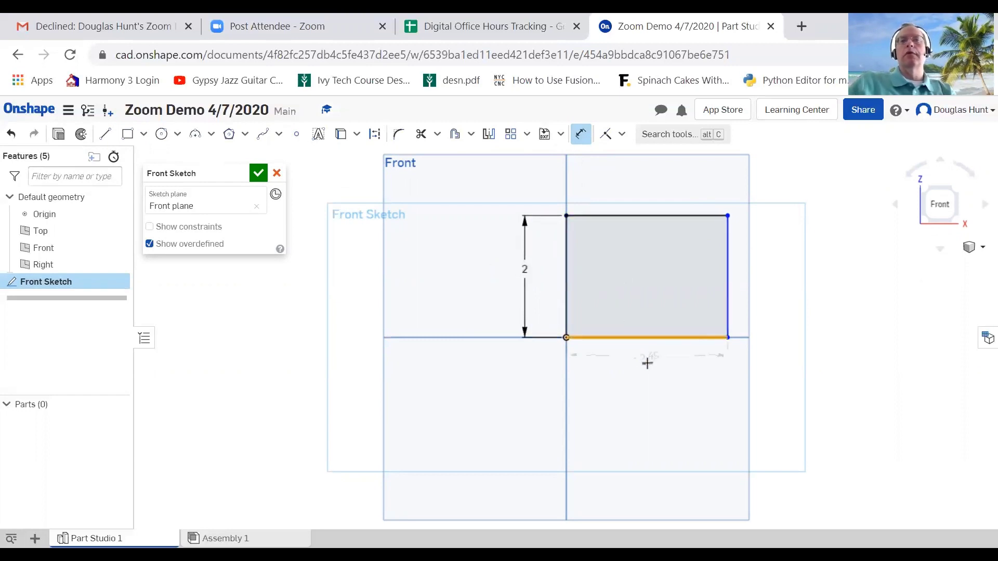
click(646, 374)
text(2)
key(Return)
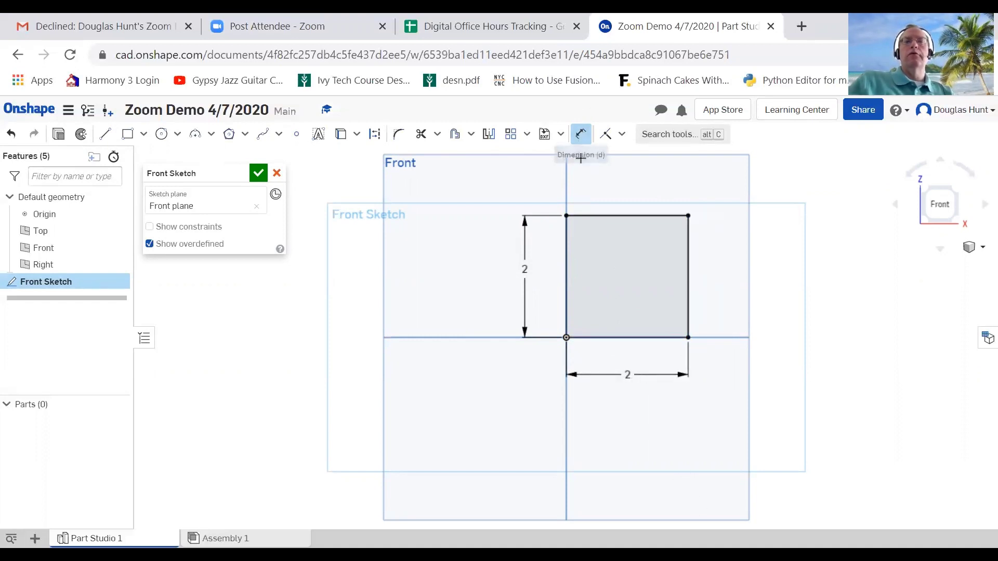
click(259, 173)
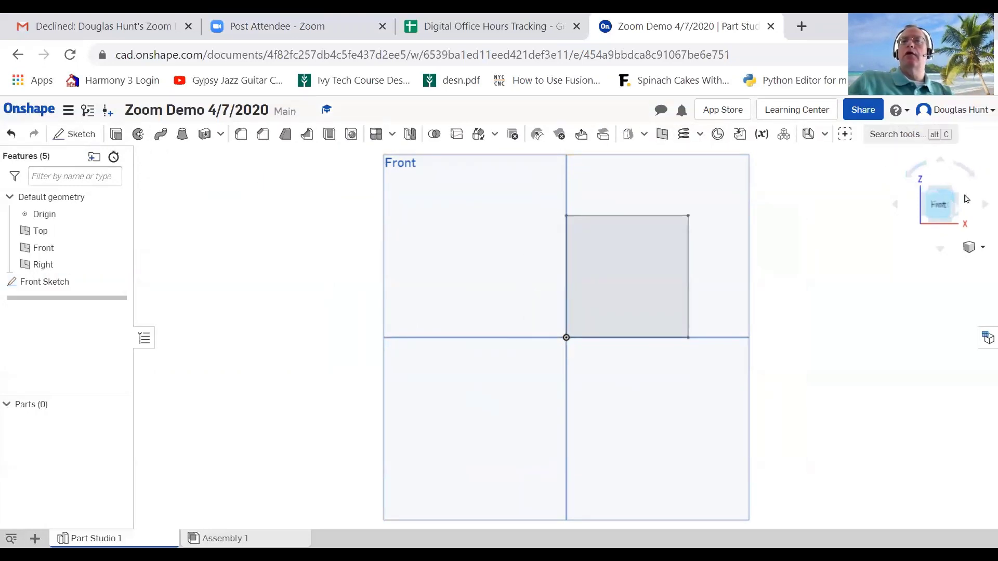
Start an Extrude feature and name it The Cube.
click(964, 193)
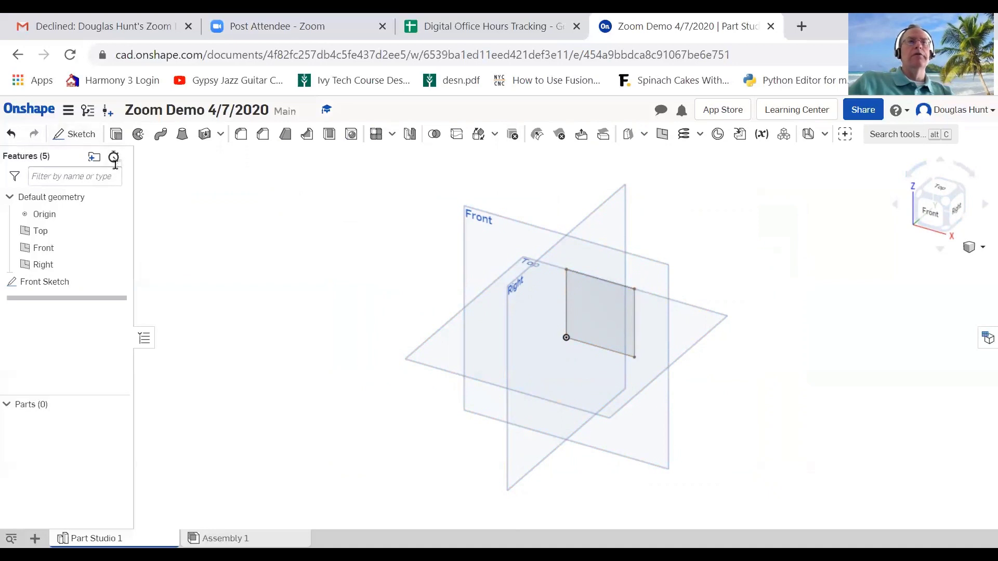
click(118, 141)
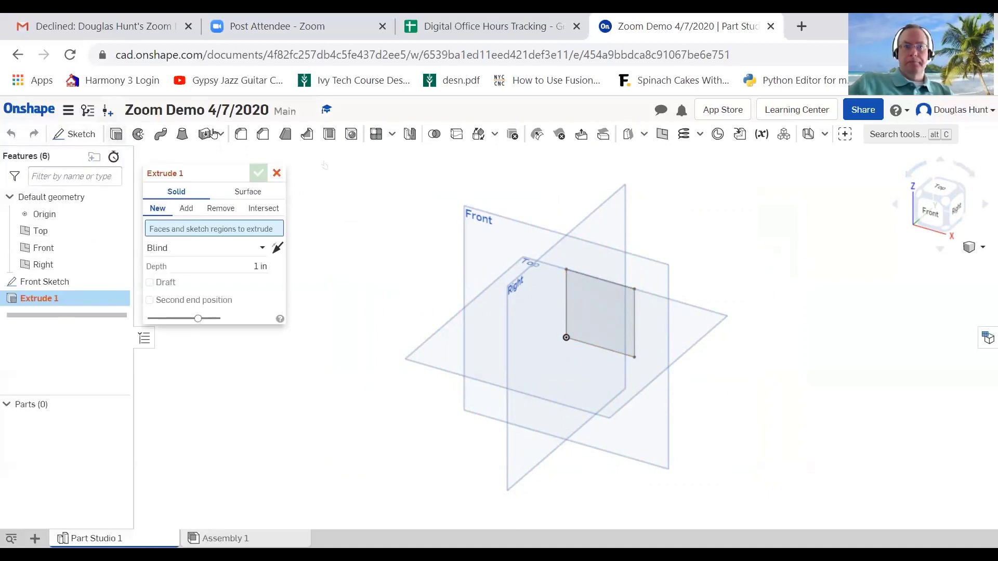
click(239, 173)
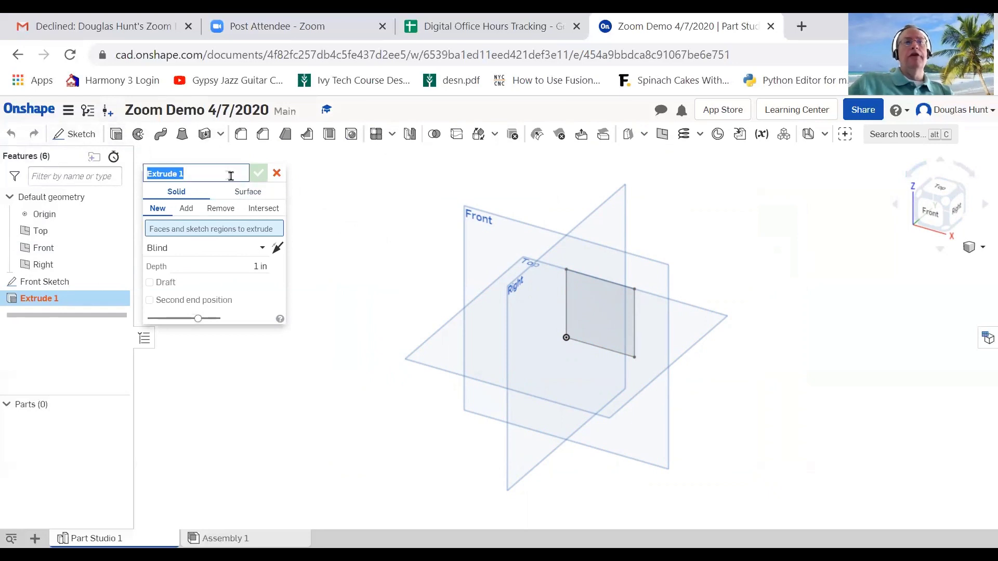
text(The Cube)
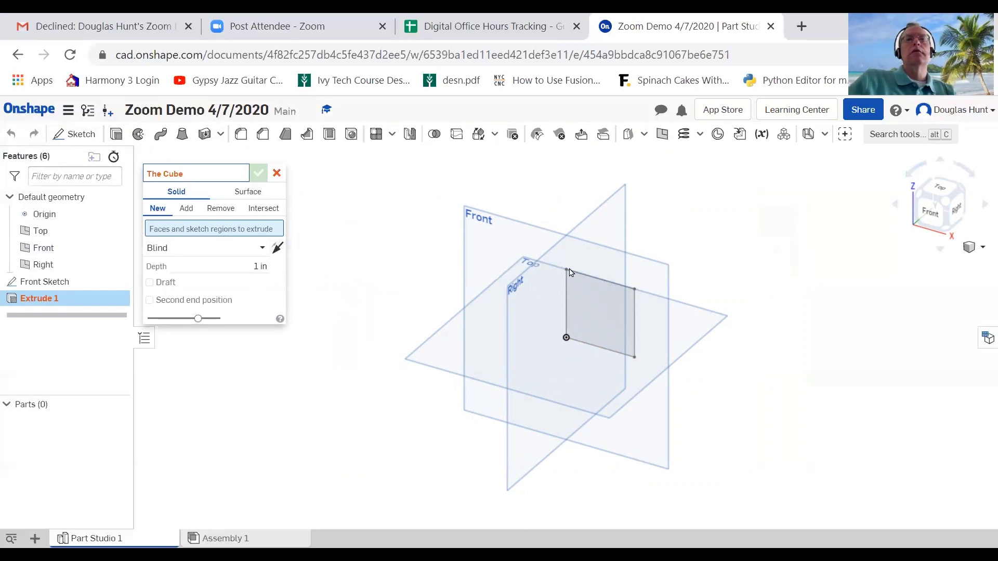
Extrude the Front Sketch square as a new solid with a blind depth of 2 in.
click(582, 282)
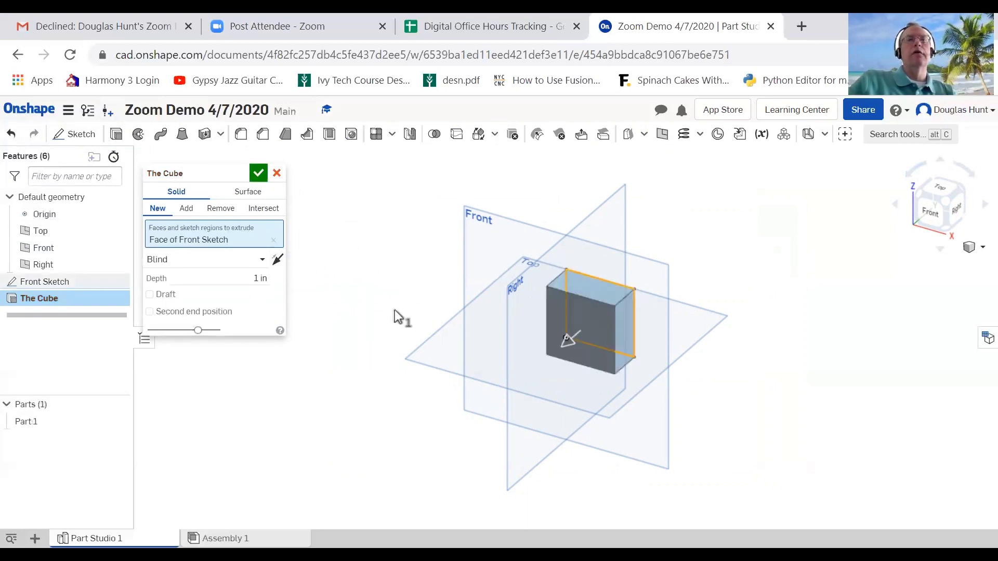
click(265, 278)
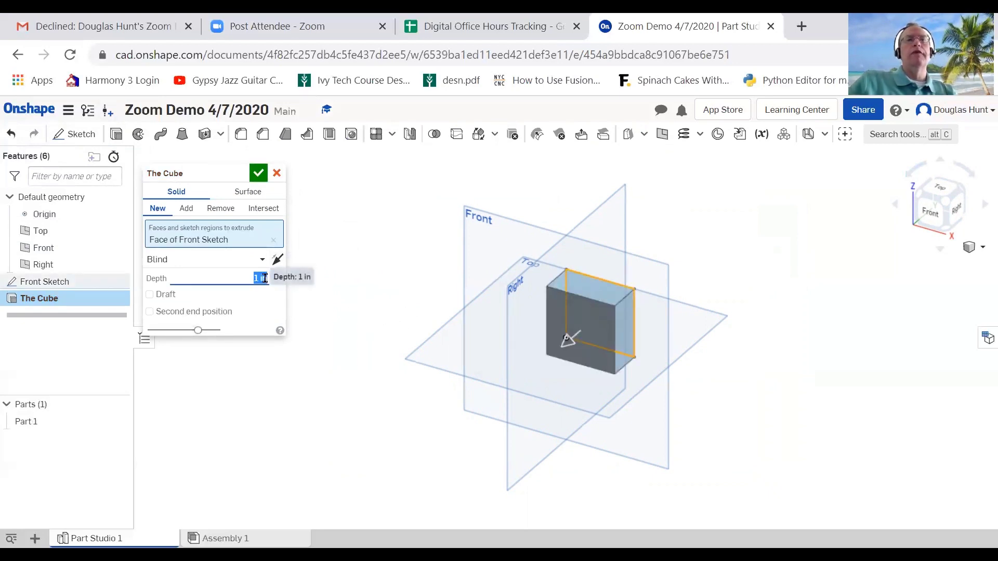
text(2)
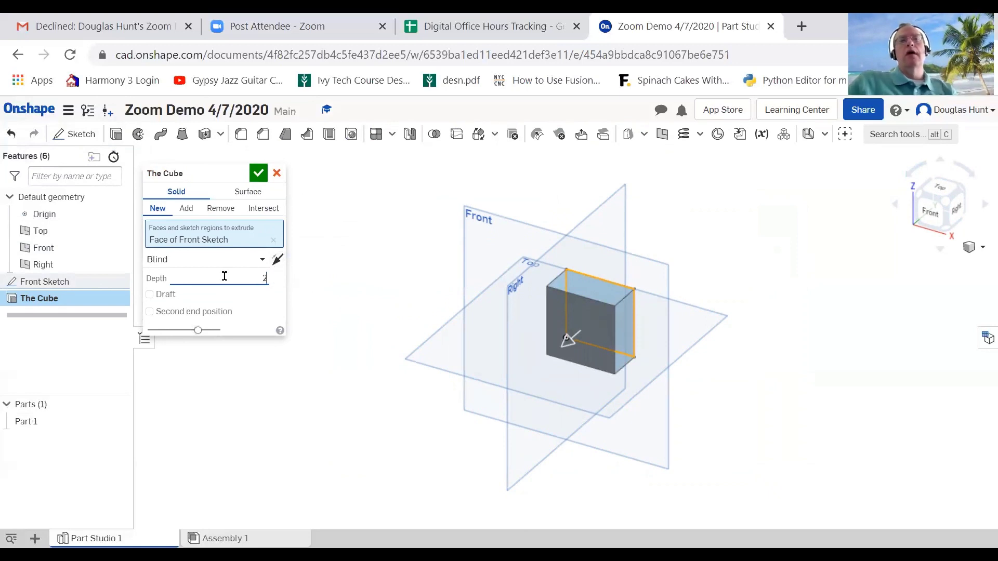
key(Tab)
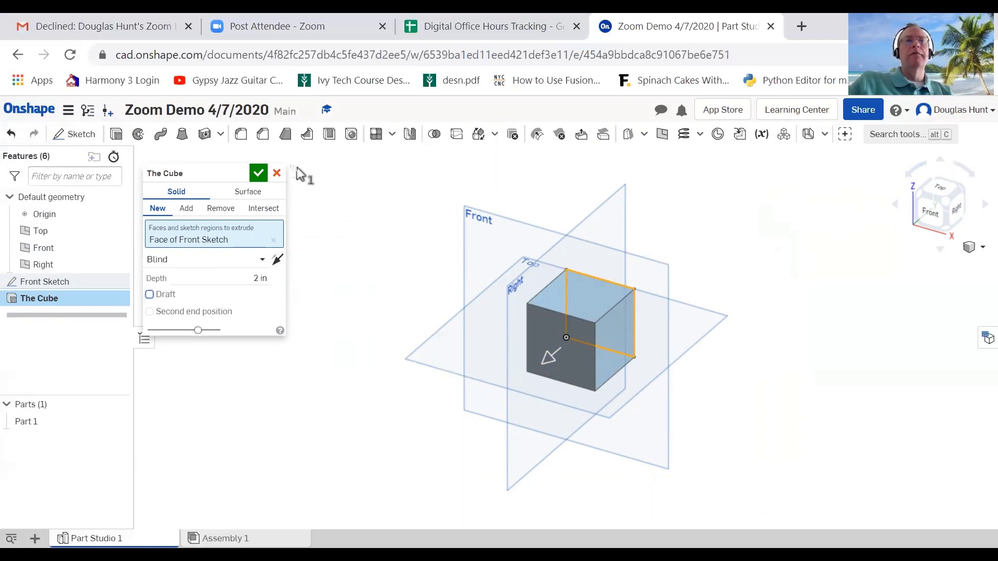
click(259, 174)
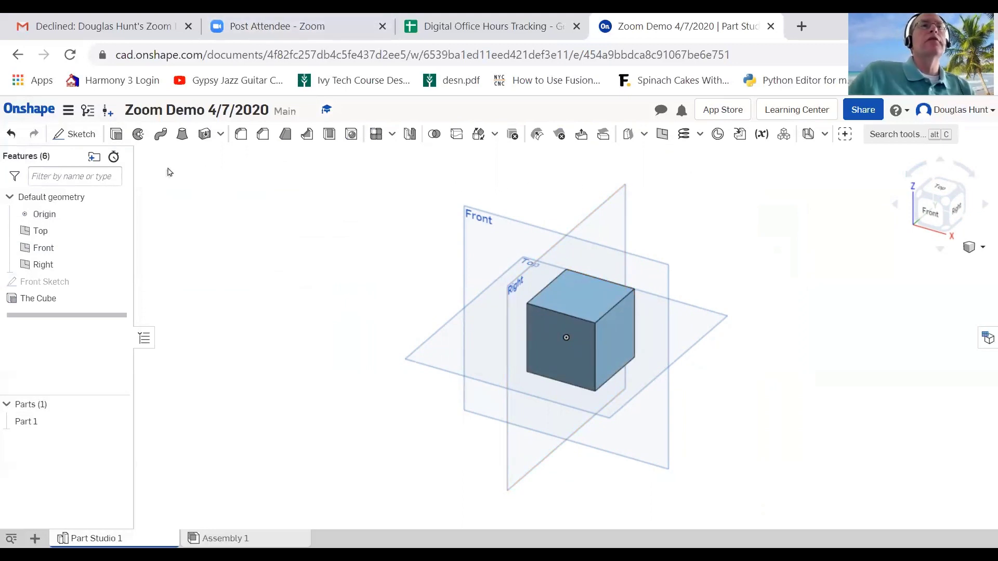
Leave the cube document and return to the list of documents.
click(68, 111)
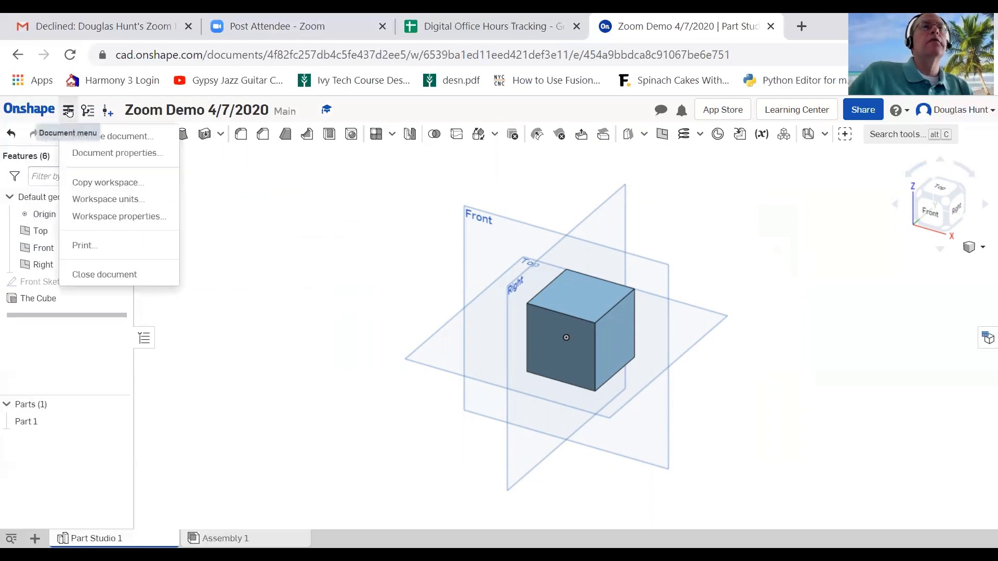
click(31, 110)
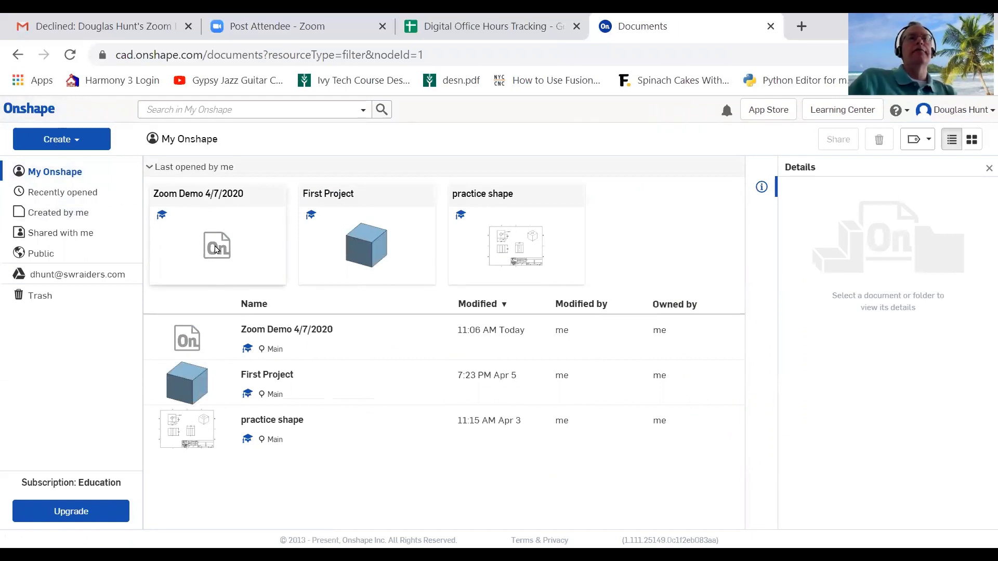
Reopen the Zoom Demo 4/7/2020 document and start a new sketch on the cube's front face.
click(217, 250)
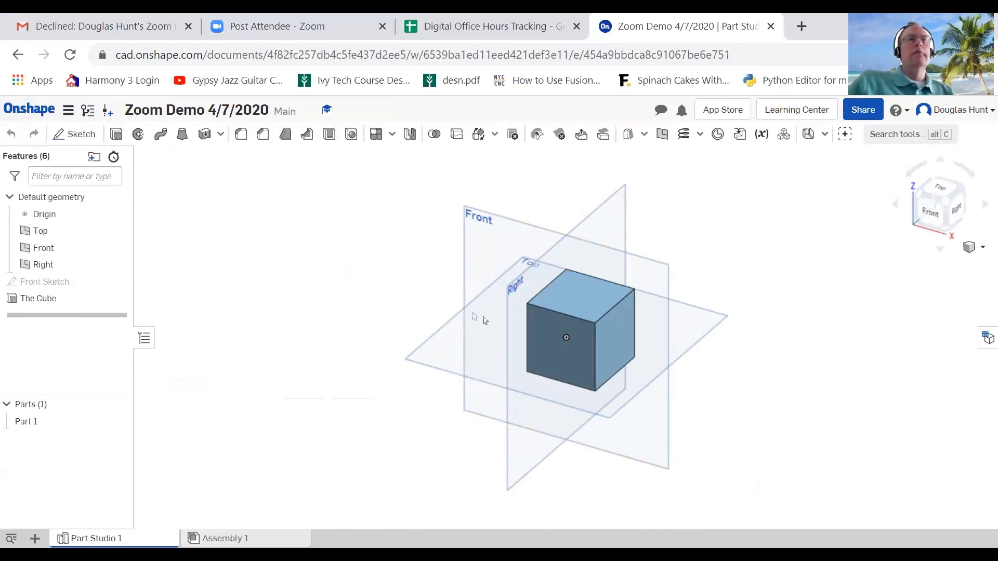
click(536, 338)
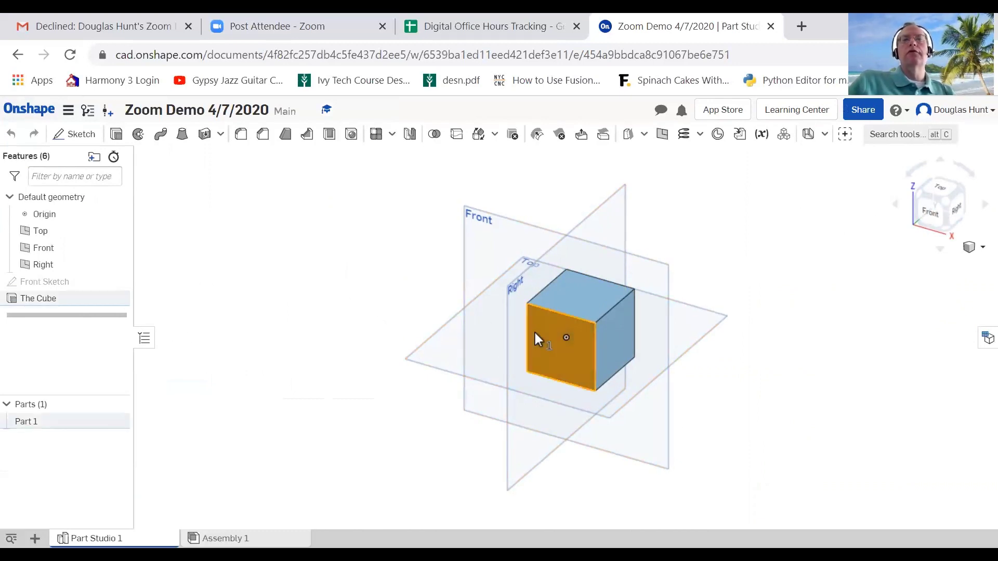
click(74, 133)
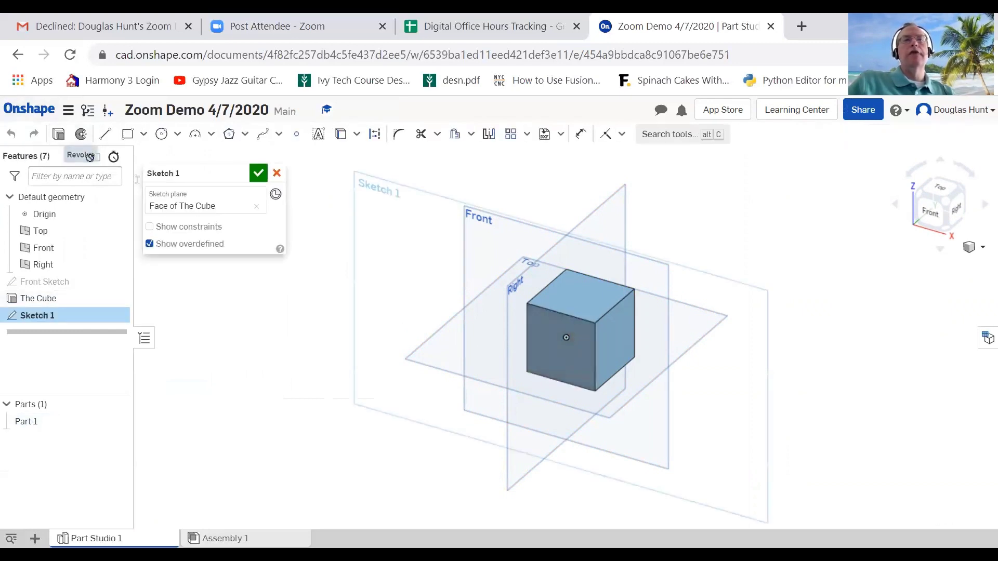
click(930, 206)
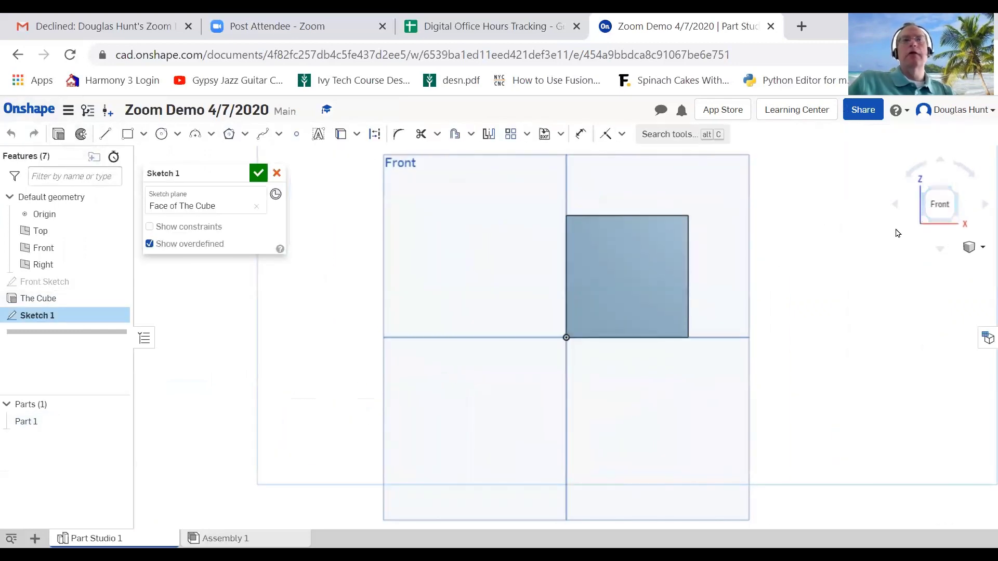
Sketch a circle about 0.69 in in diameter on the face and dimension its center 1 in from the left and top edges.
click(166, 136)
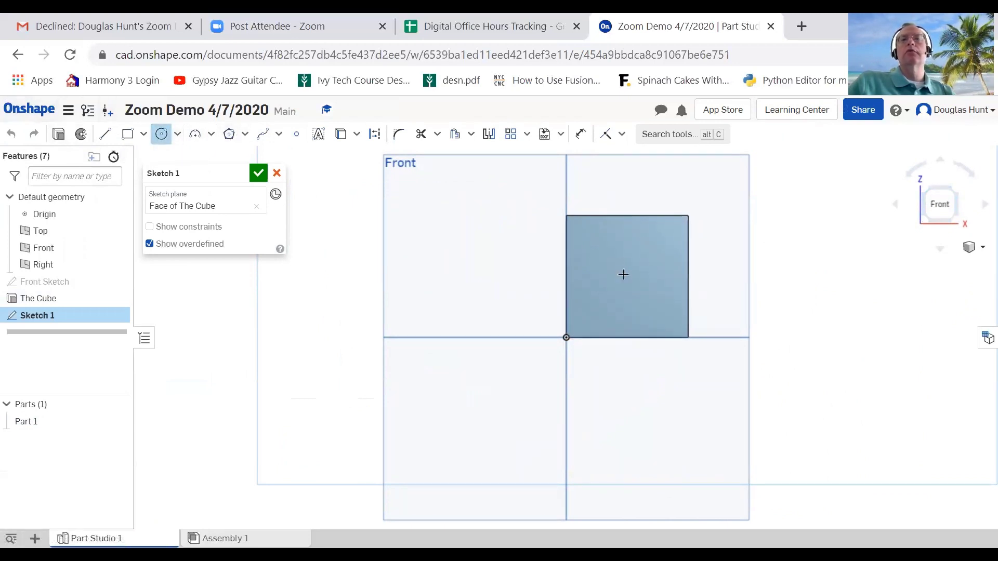
drag(624, 274, 645, 274)
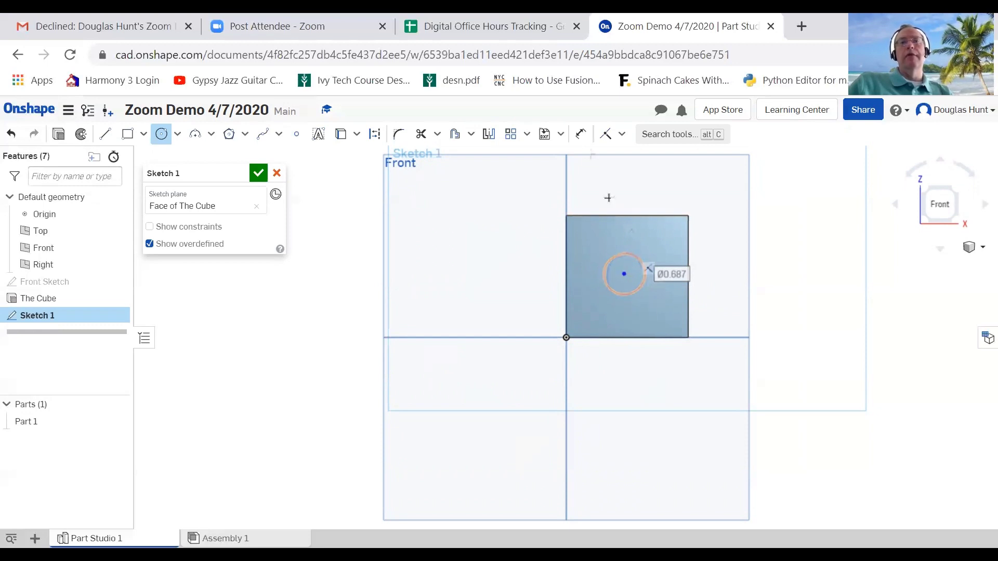
click(581, 135)
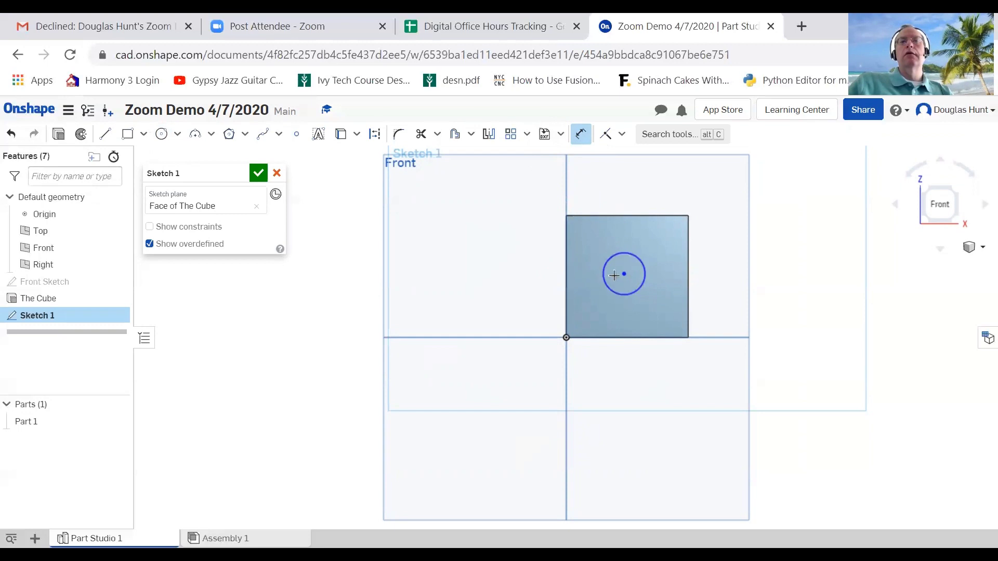
click(613, 294)
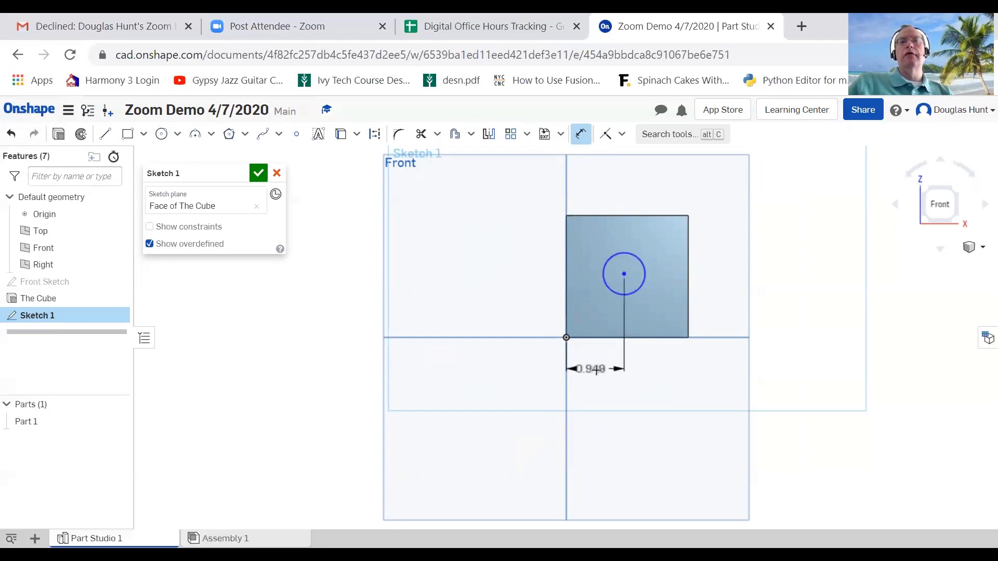
click(595, 354)
text(1)
key(Return)
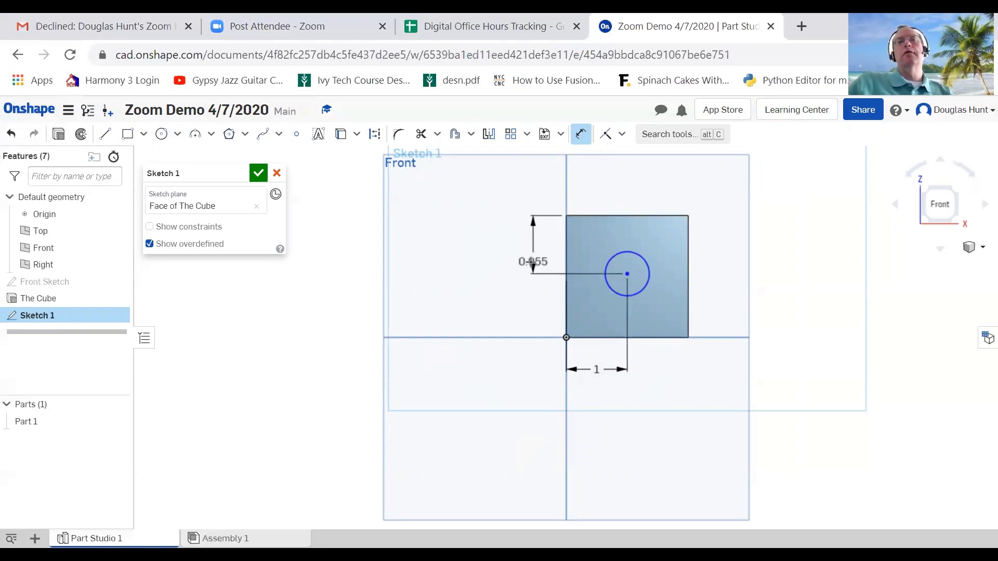
click(529, 249)
text(1)
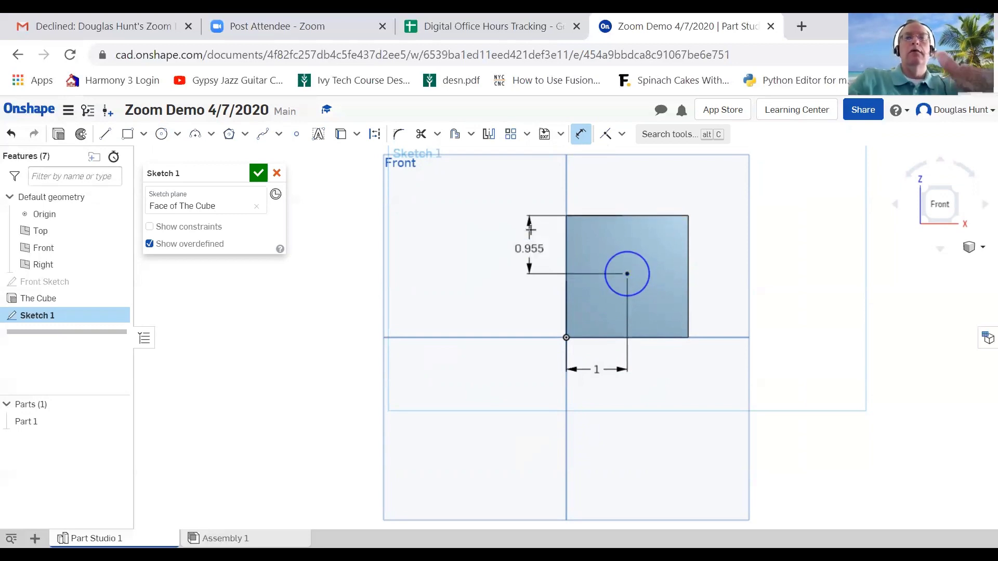
key(Return)
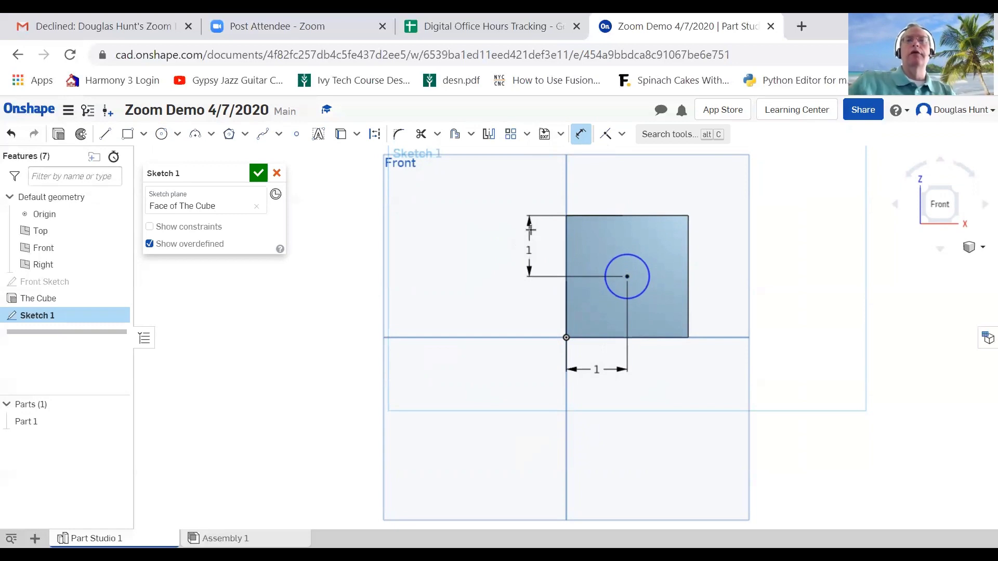
Set the circle's diameter to 1 in and finish the sketch.
click(630, 253)
click(677, 213)
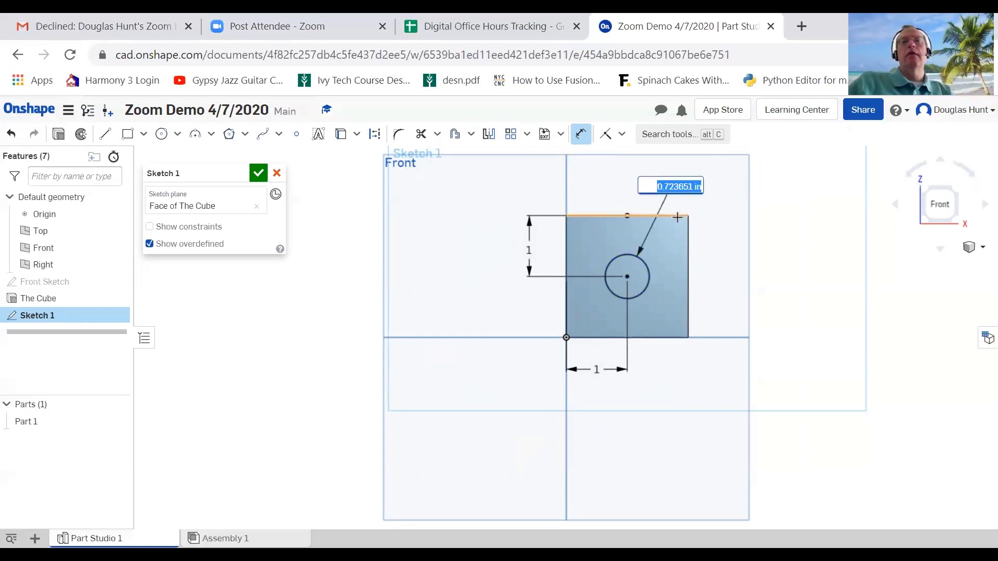
text(1)
key(Return)
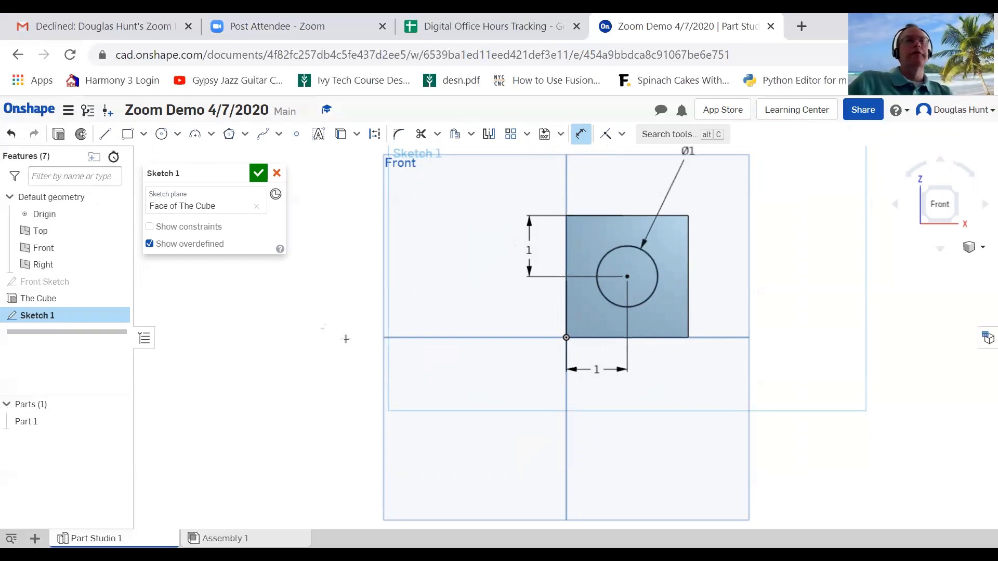
click(258, 173)
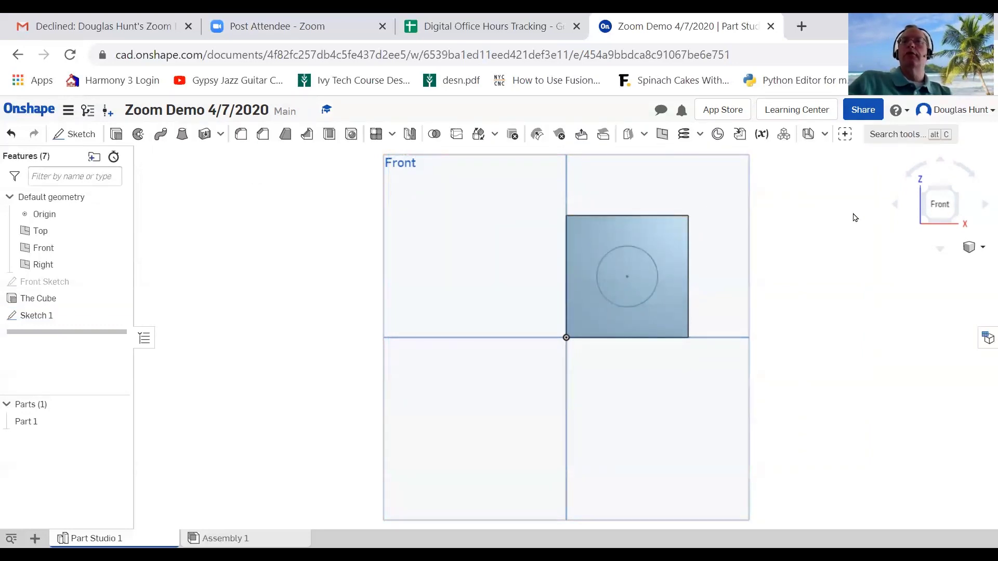
Start an Extrude of the circle region on the cube's front face with a blind depth of 2 in.
click(961, 190)
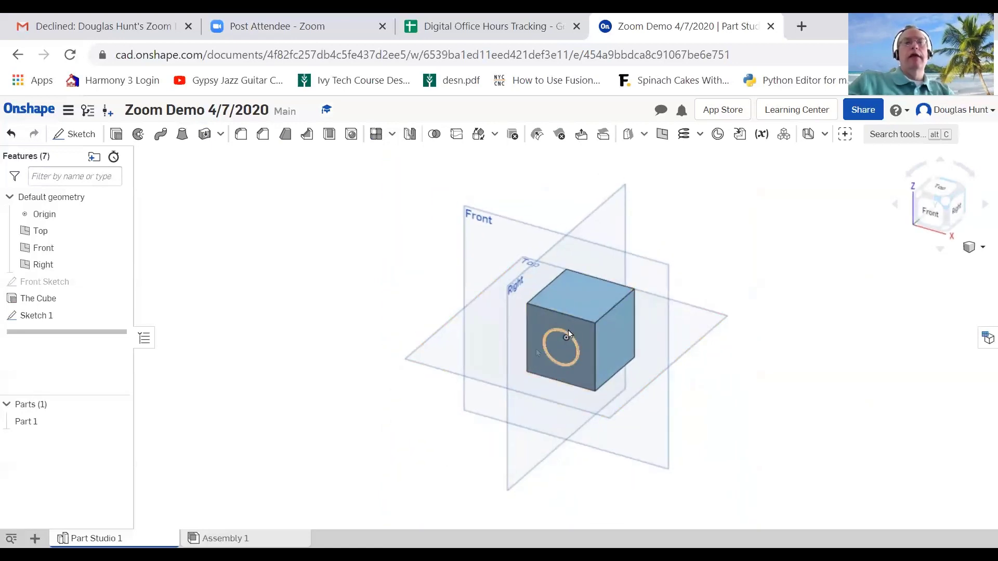
click(934, 213)
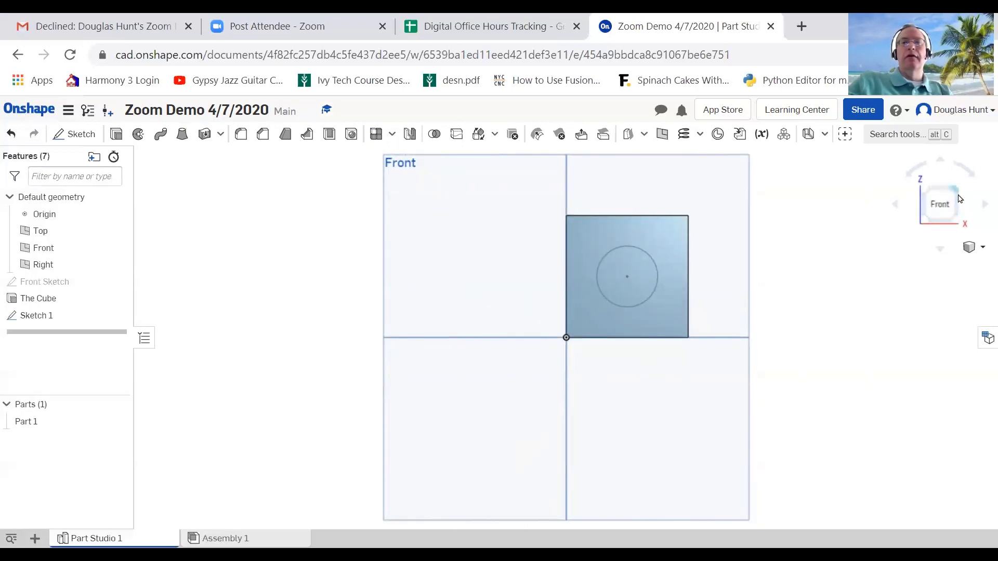
click(959, 193)
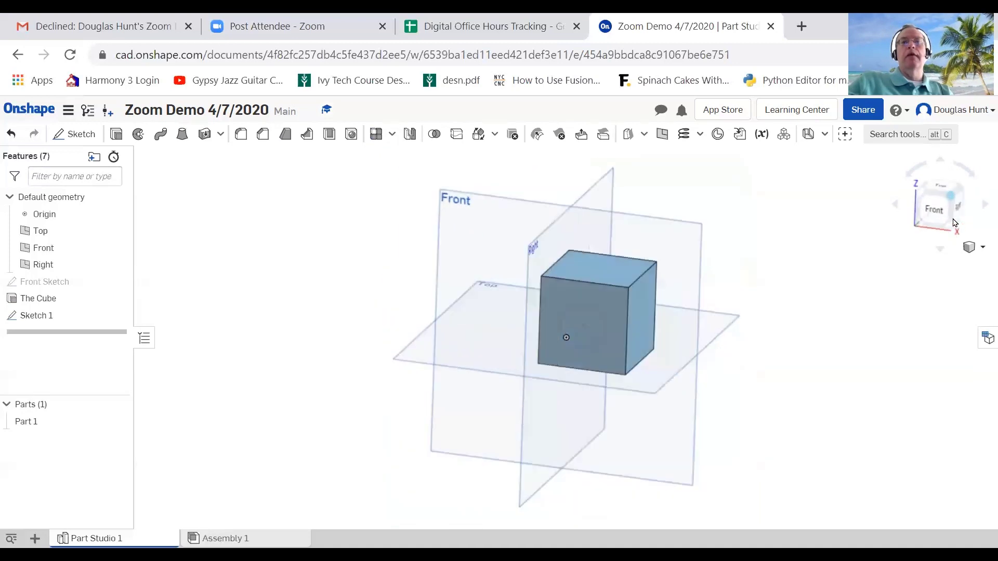
click(116, 134)
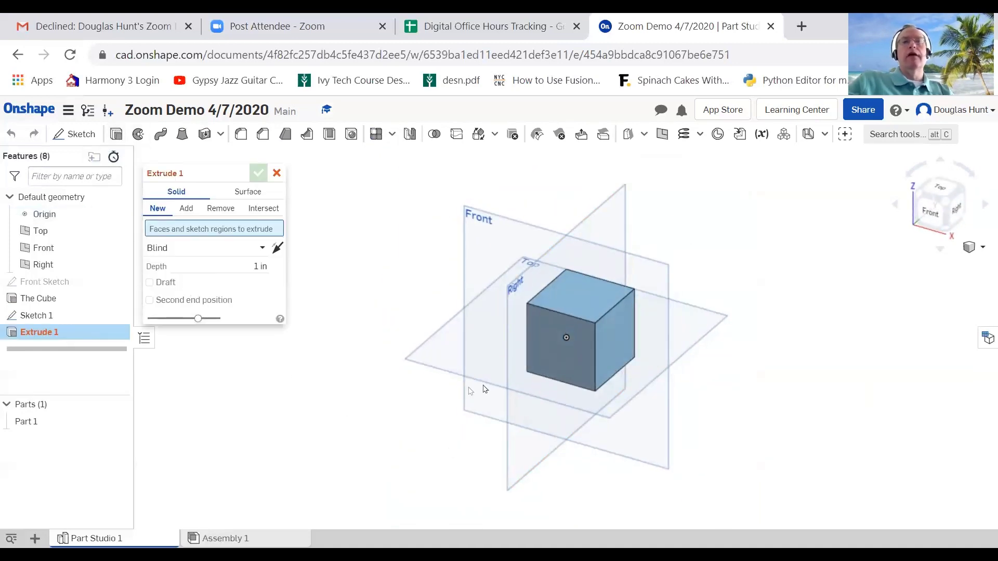
click(554, 347)
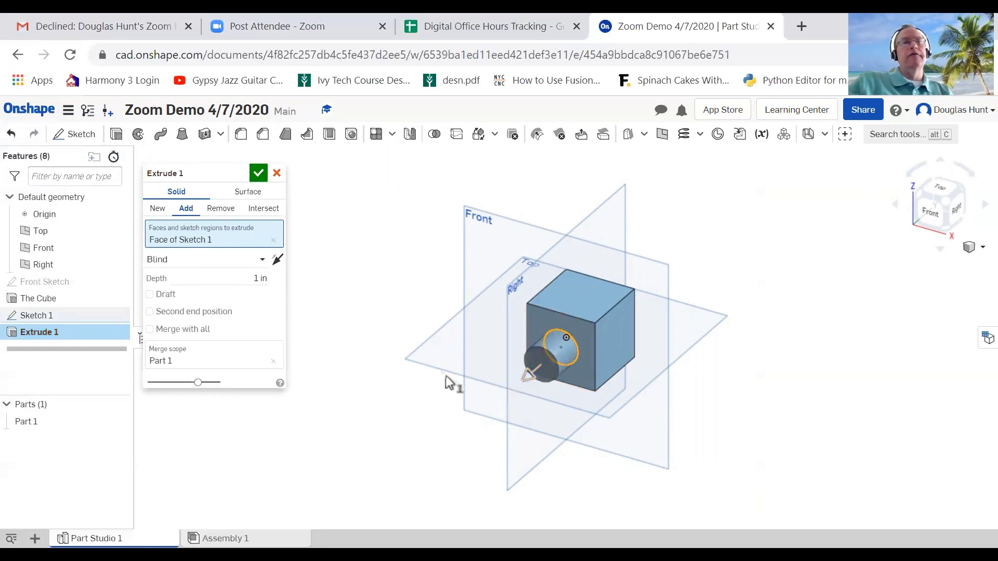
click(262, 279)
text(2)
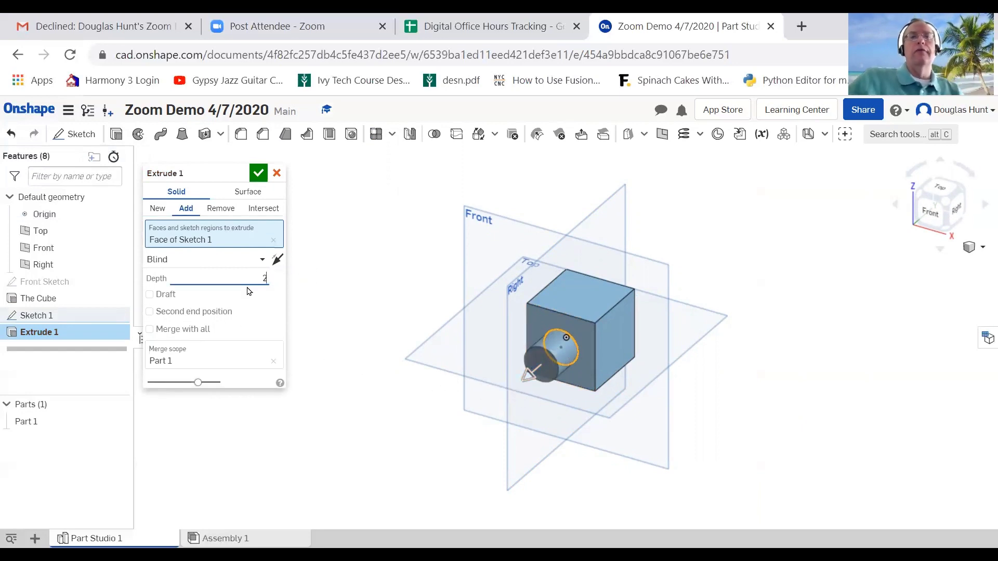
key(Tab)
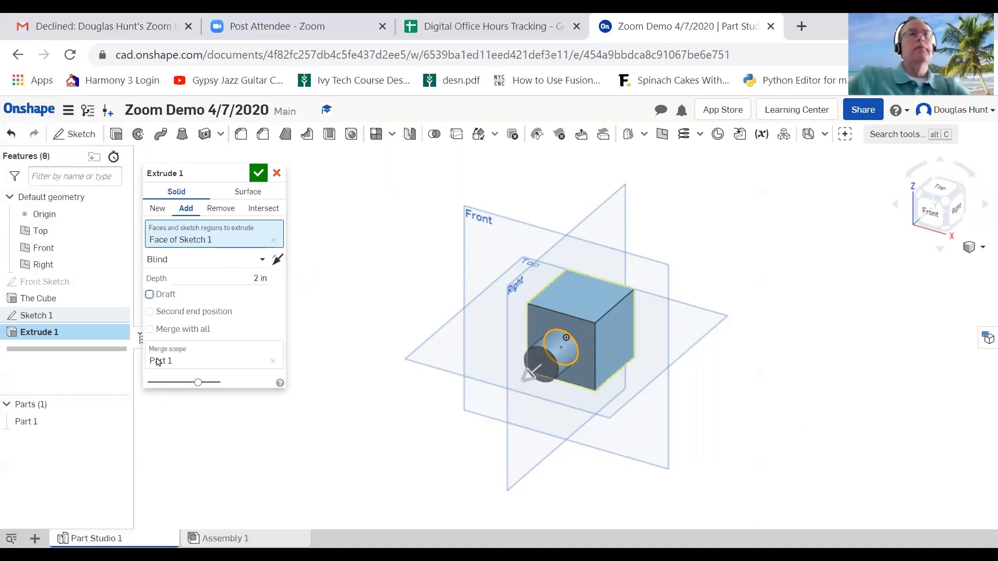
Reverse the circle's extrusion into the cube at a 2 in depth and complete it as a Remove operation.
drag(508, 396, 616, 303)
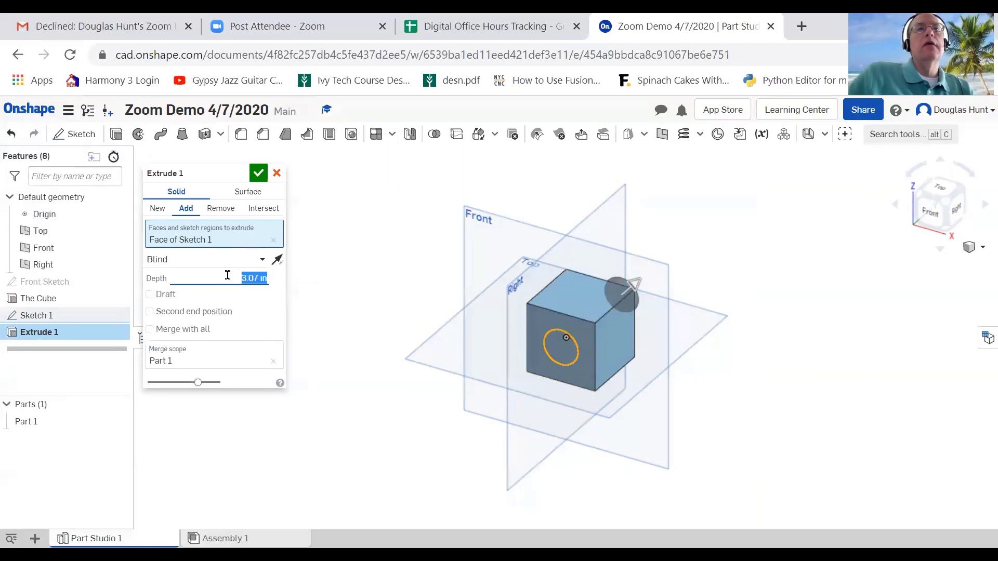
click(254, 279)
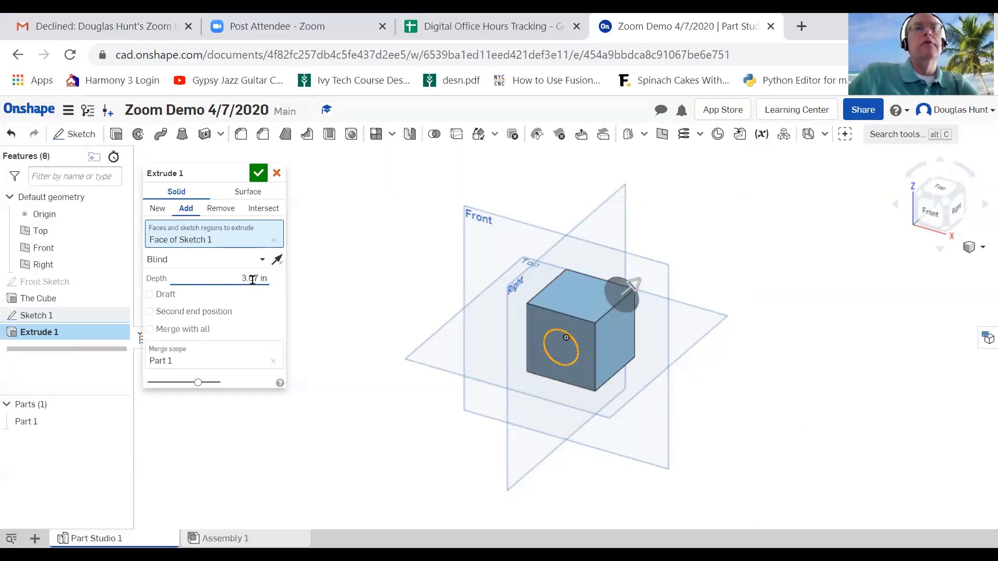
key(ctrl+a)
text(2)
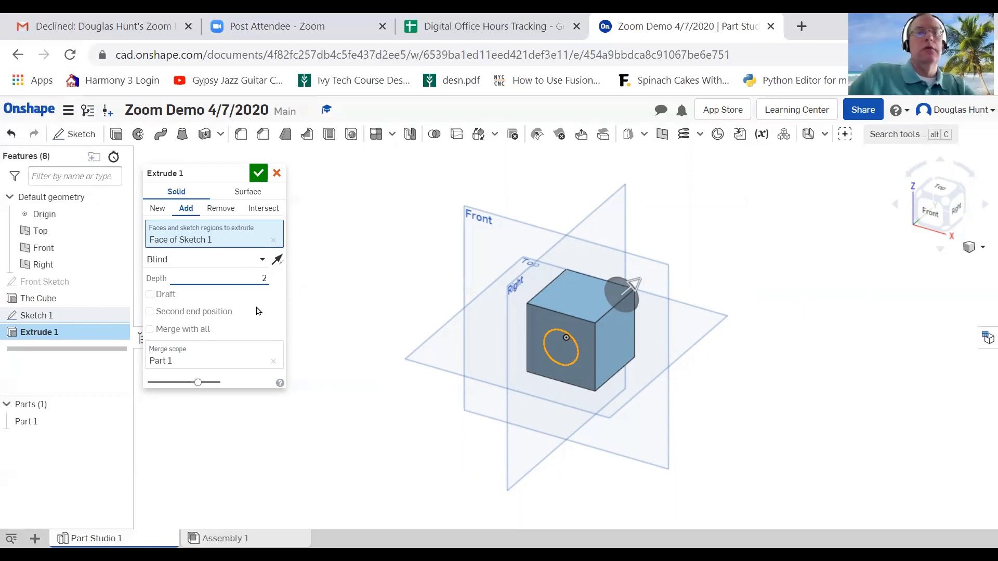
key(Tab)
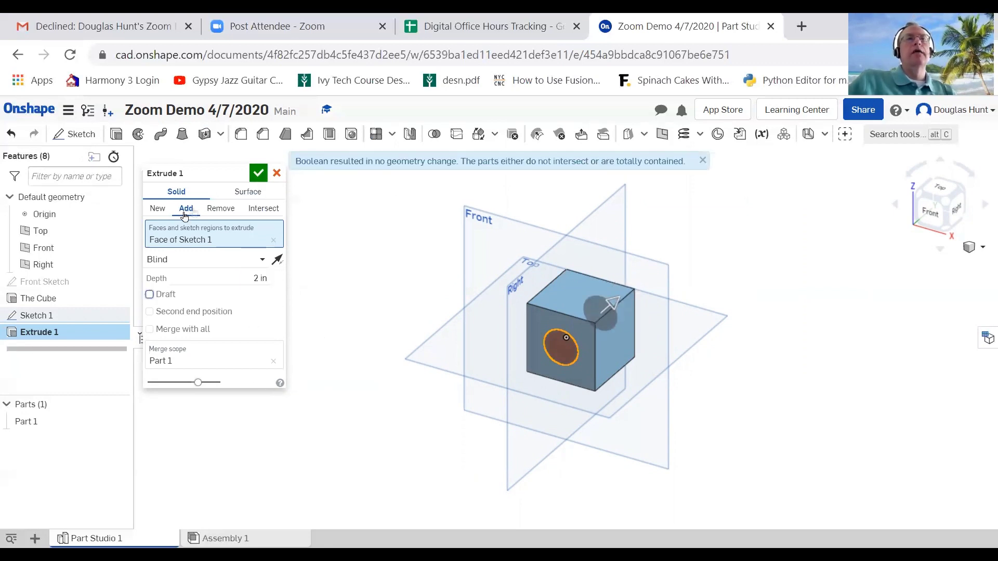
click(220, 208)
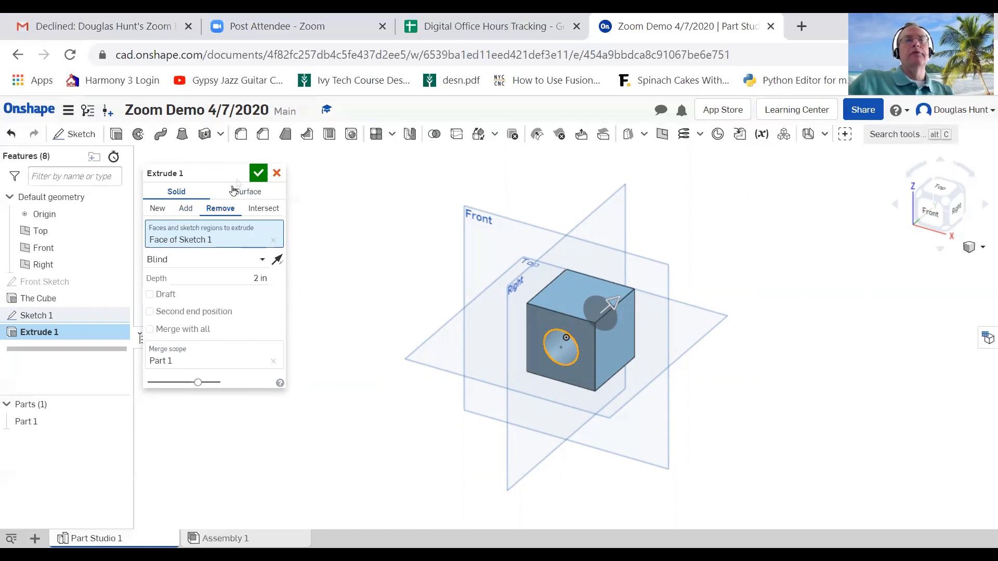
click(258, 176)
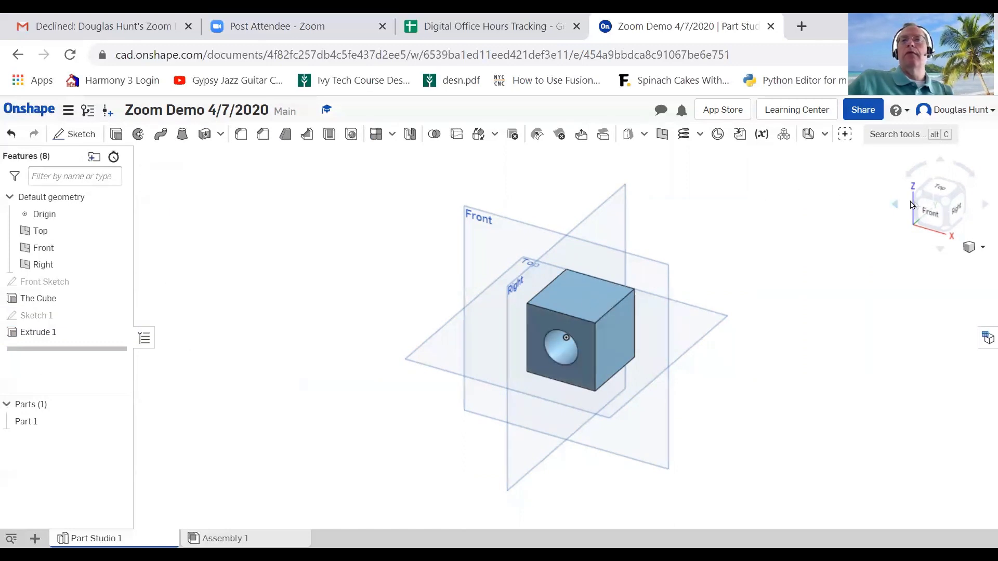
Examine the hole through the cube from the front, back and angled views.
click(928, 215)
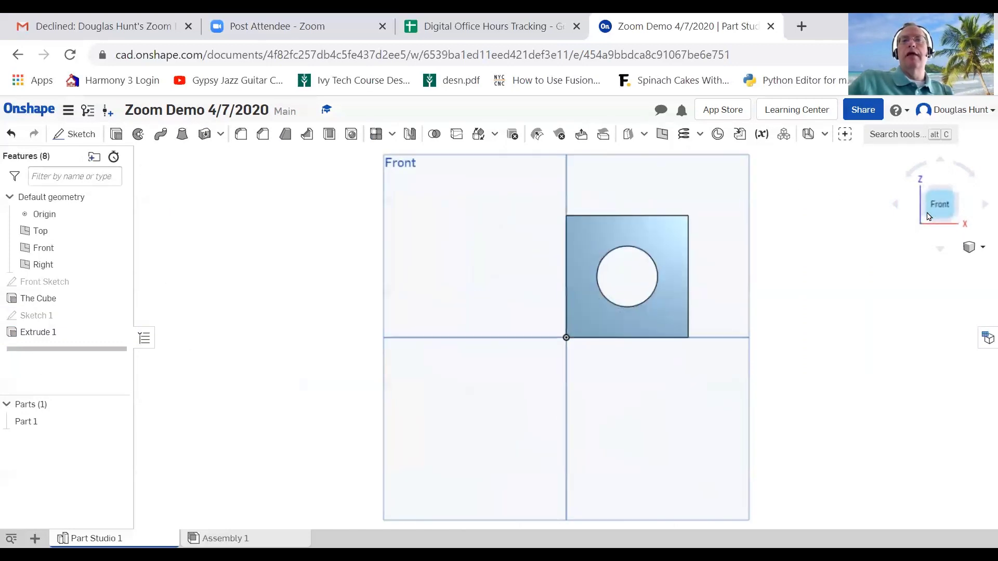
click(955, 189)
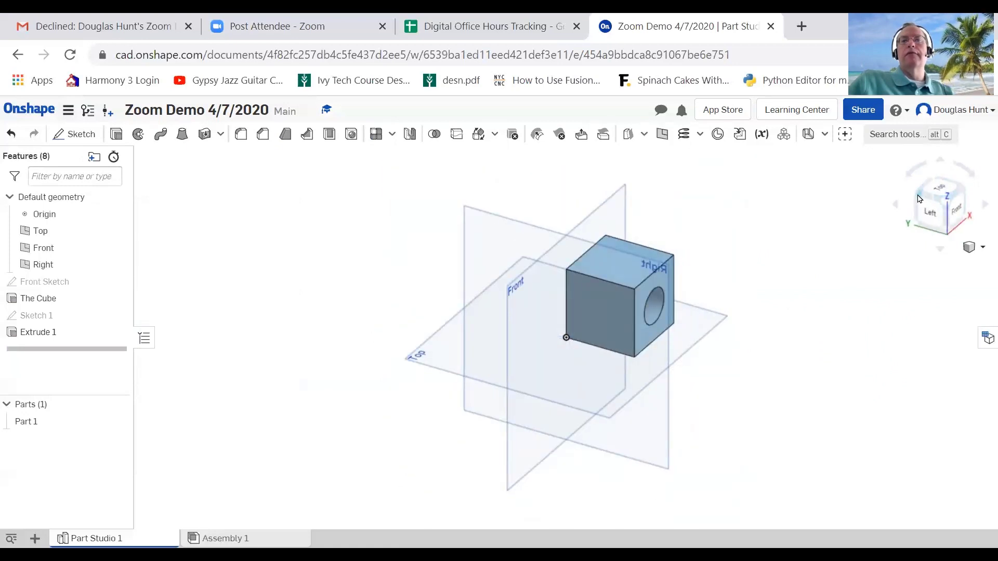
click(919, 212)
click(919, 213)
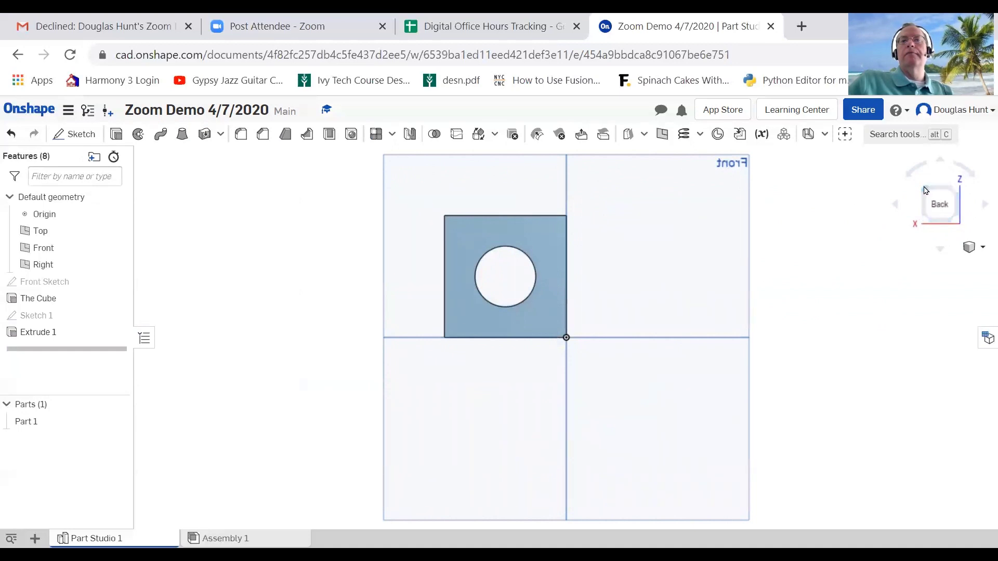
click(924, 193)
click(923, 195)
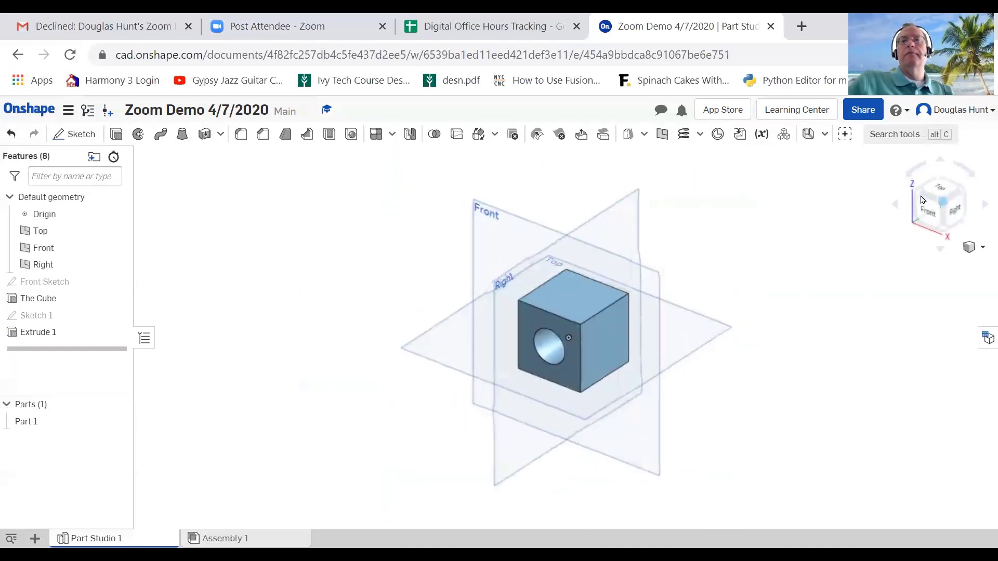